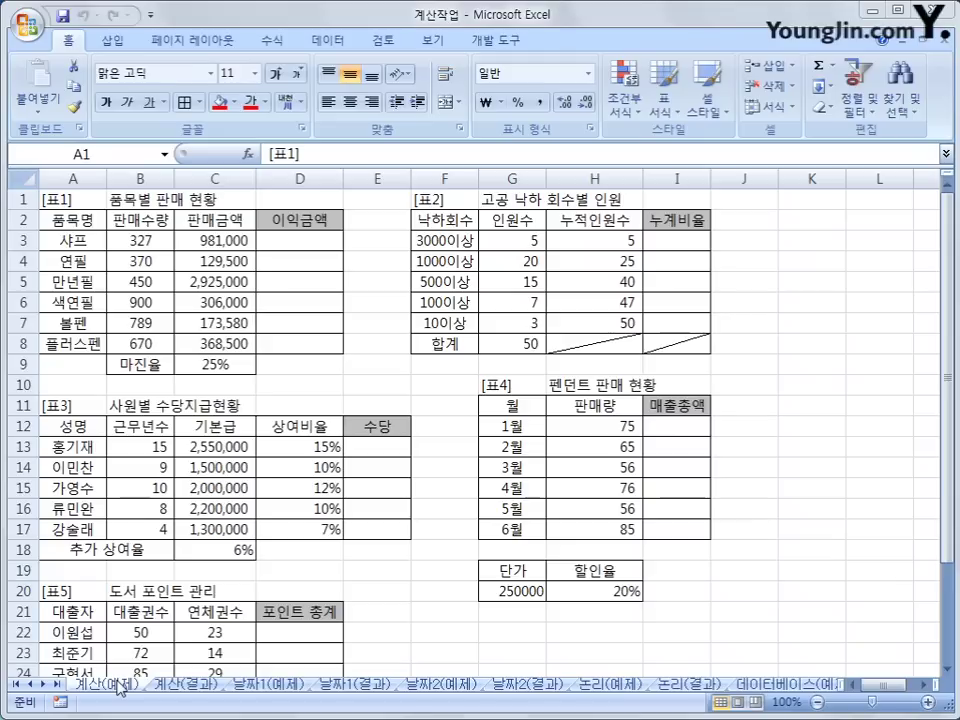
- On the 계산(예제) sheet, calculate 이익금액 in D3 with =C3*$C$9 and fill the formula down to D8
{"action": "left_click", "coordinate": [119, 686]}
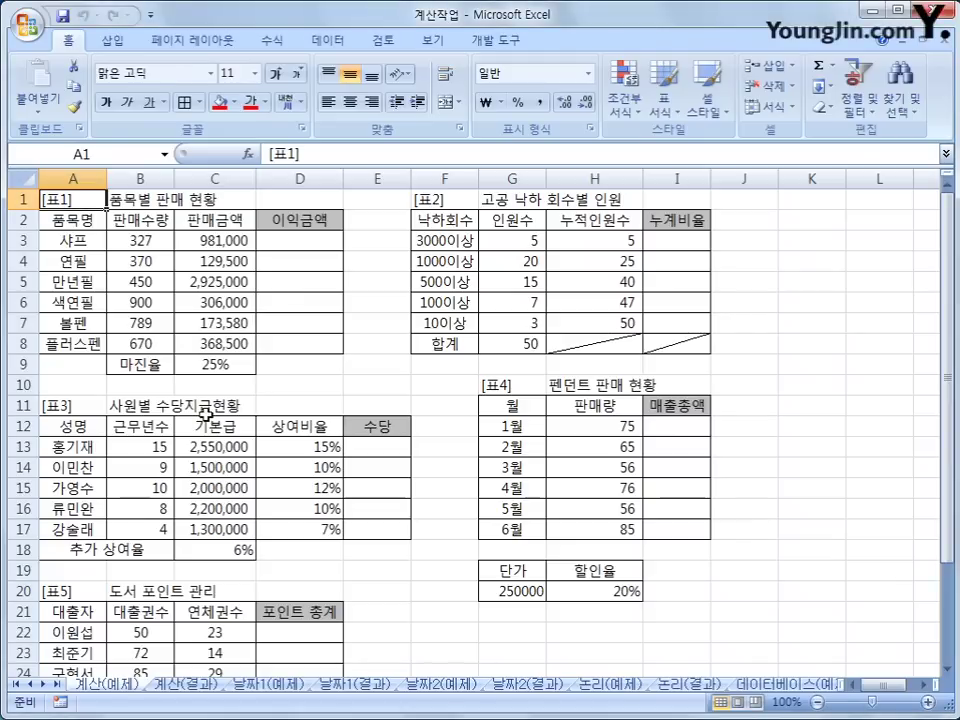
{"action": "left_click", "coordinate": [311, 242]}
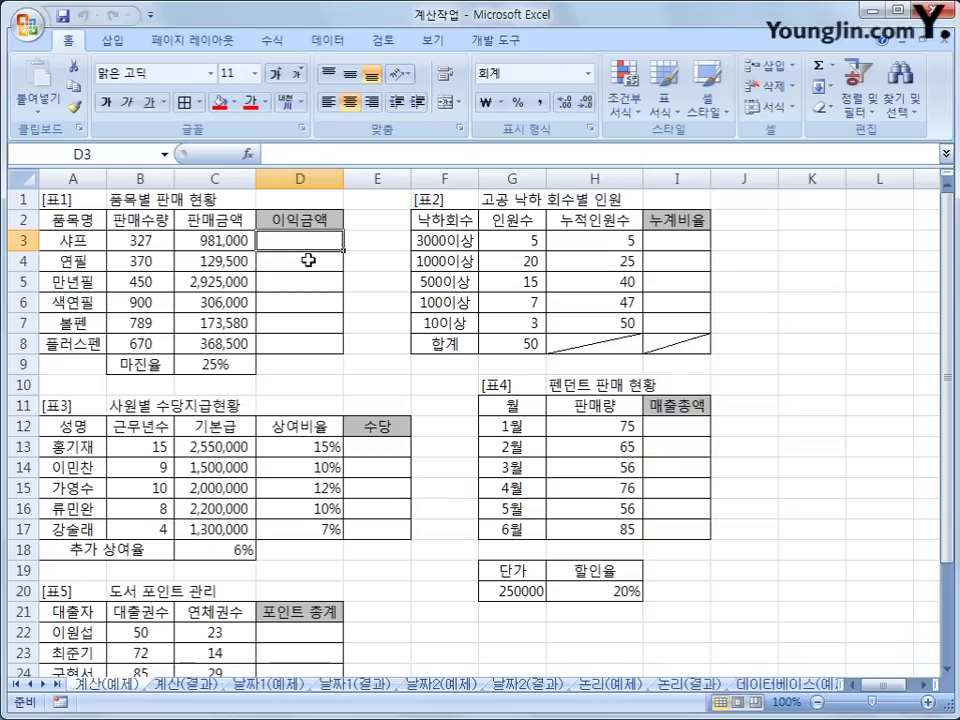
{"action": "type", "text": "="}
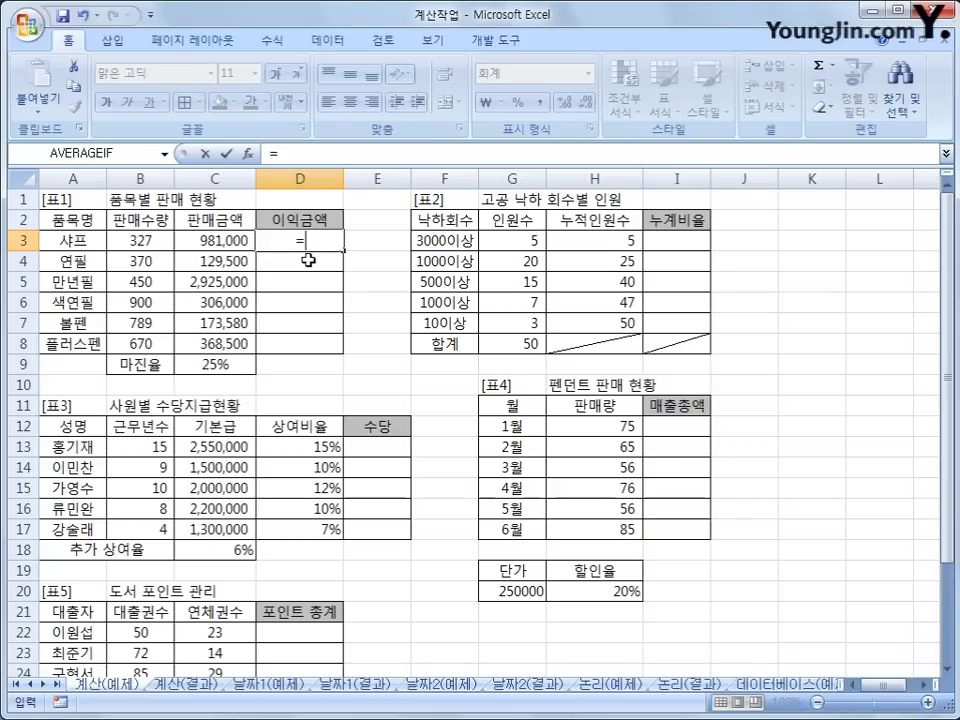
{"action": "left_click", "coordinate": [230, 241]}
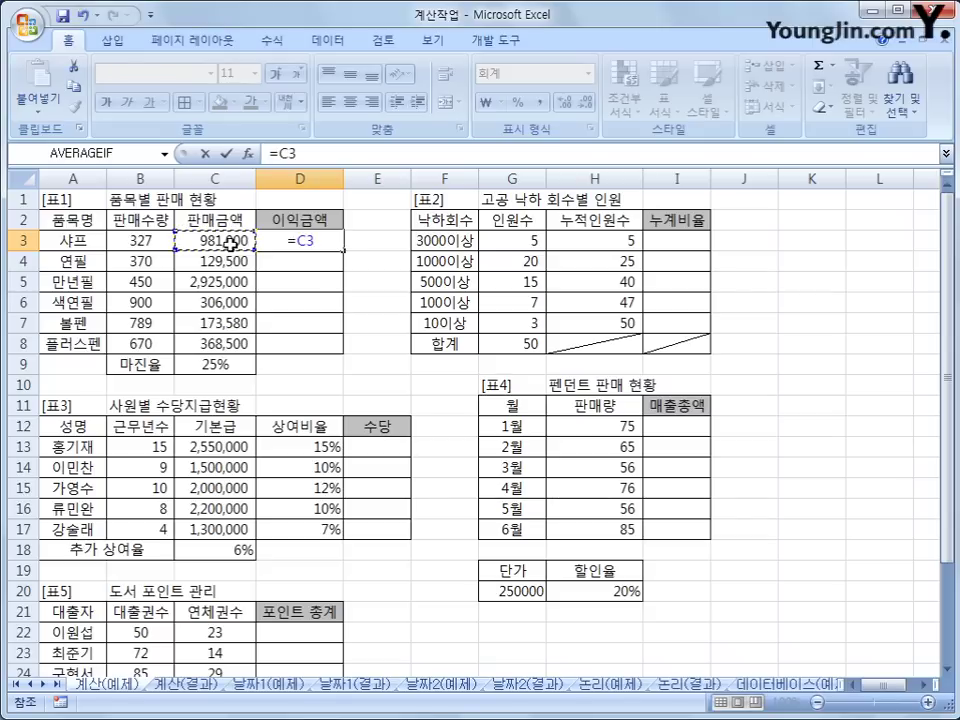
{"action": "type", "text": "*"}
{"action": "left_click", "coordinate": [229, 365]}
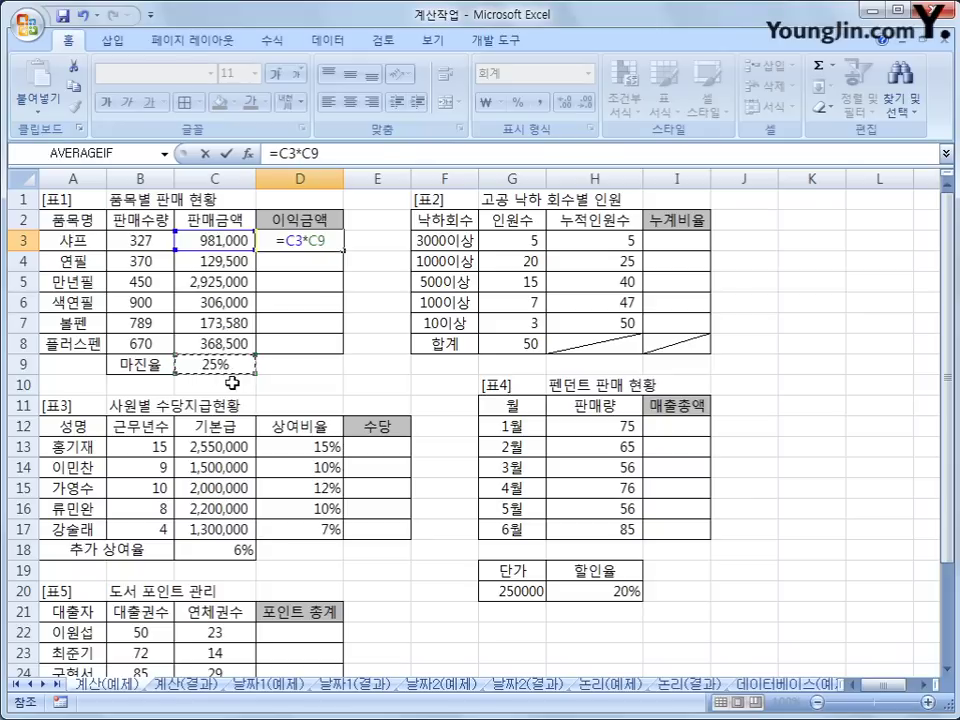
{"action": "key", "text": "F4"}
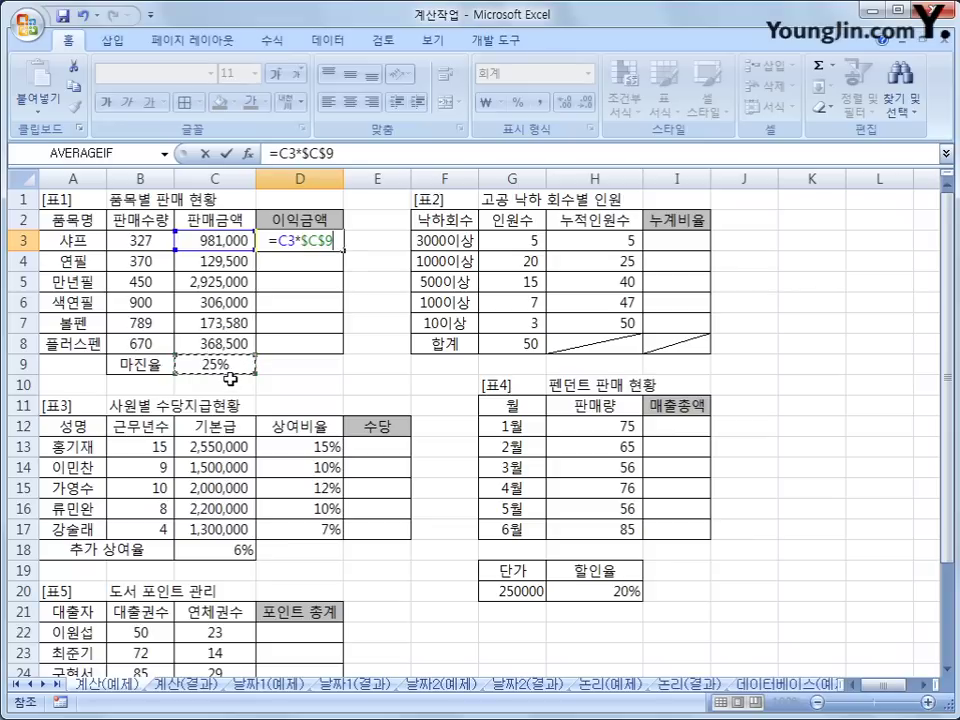
{"action": "key", "text": "Return"}
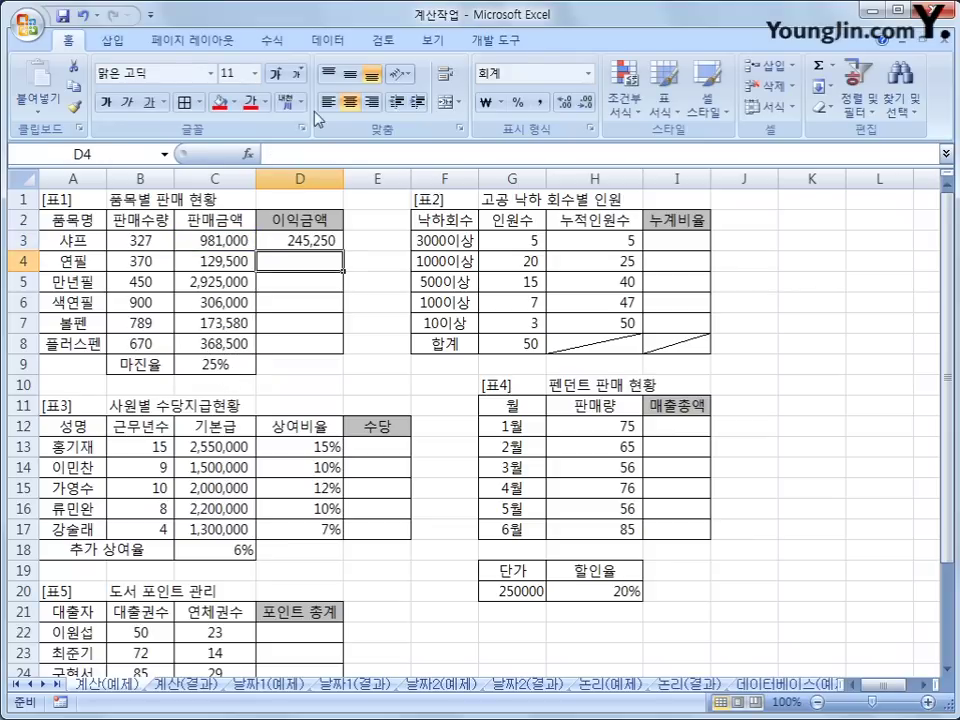
{"action": "left_click", "coordinate": [318, 240]}
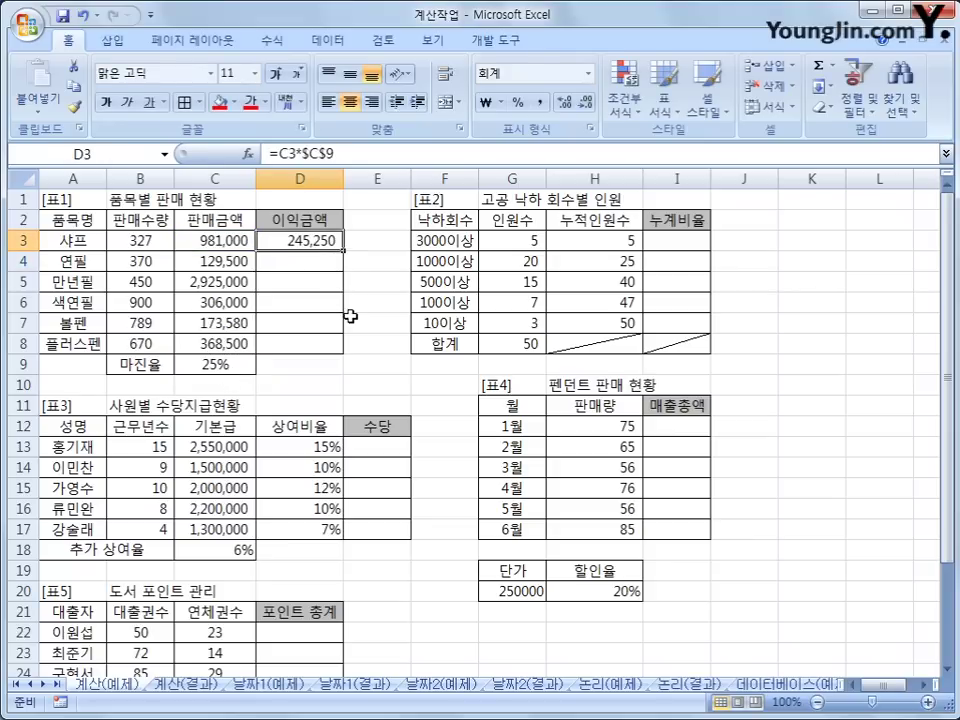
{"action": "left_click_drag", "start_coordinate": [343, 249], "coordinate": [331, 350]}
- Examine the filled 이익금액 formulas in D3:D8 to compare their relative and absolute references
{"action": "left_click", "coordinate": [320, 259]}
{"action": "left_click", "coordinate": [315, 284]}
{"action": "left_click", "coordinate": [313, 311]}
{"action": "left_click", "coordinate": [309, 324]}
{"action": "left_click", "coordinate": [310, 343]}
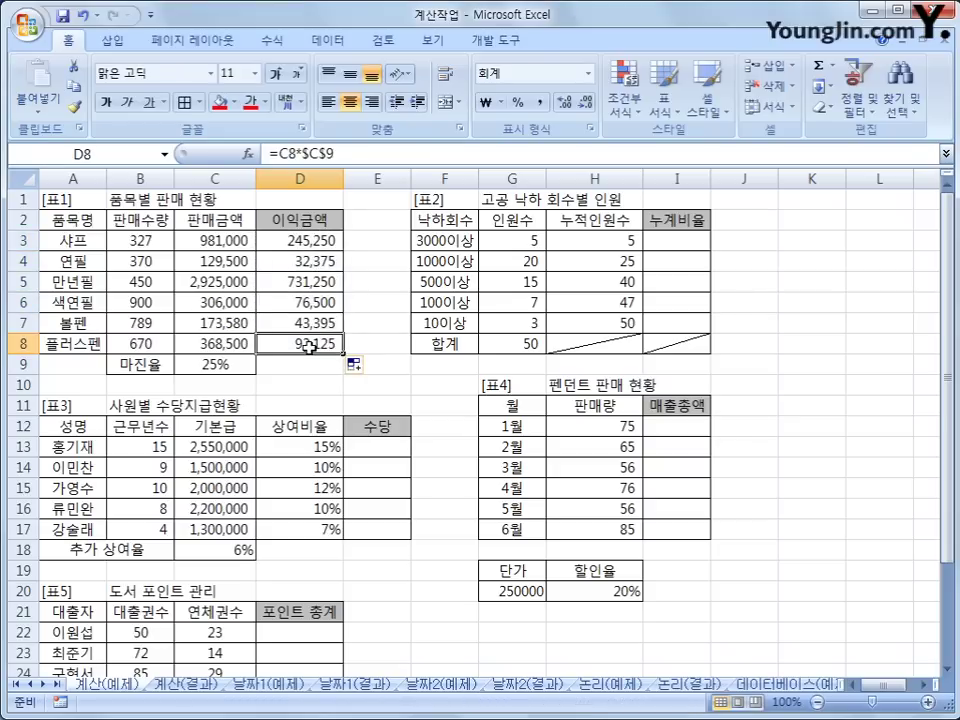
{"action": "left_click", "coordinate": [317, 241]}
{"action": "left_click", "coordinate": [318, 259]}
{"action": "left_click", "coordinate": [312, 283]}
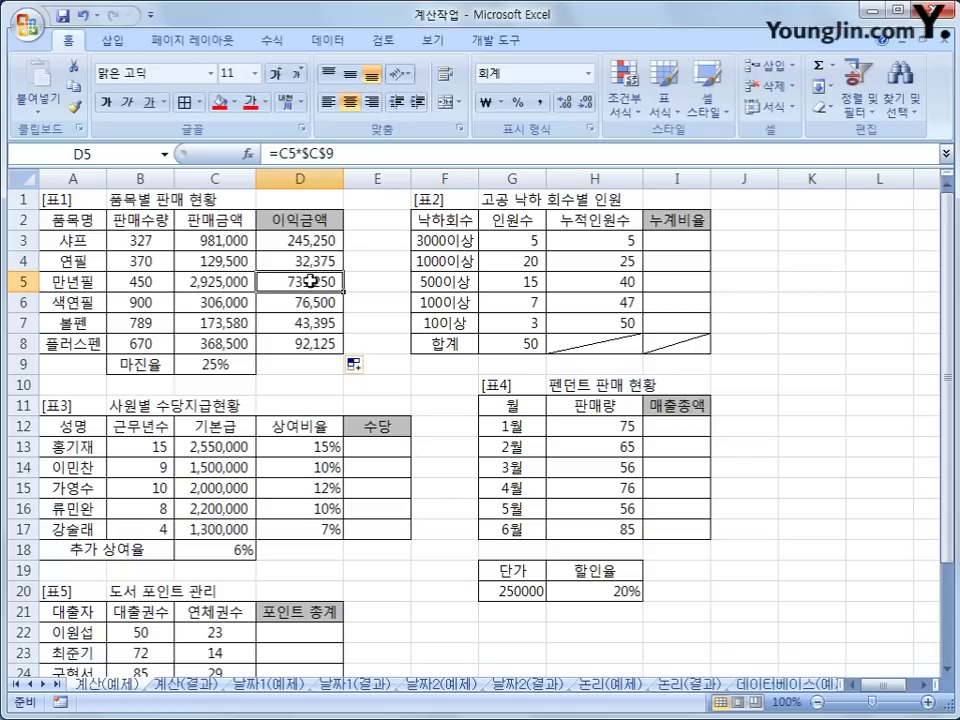
{"action": "left_click", "coordinate": [309, 342]}
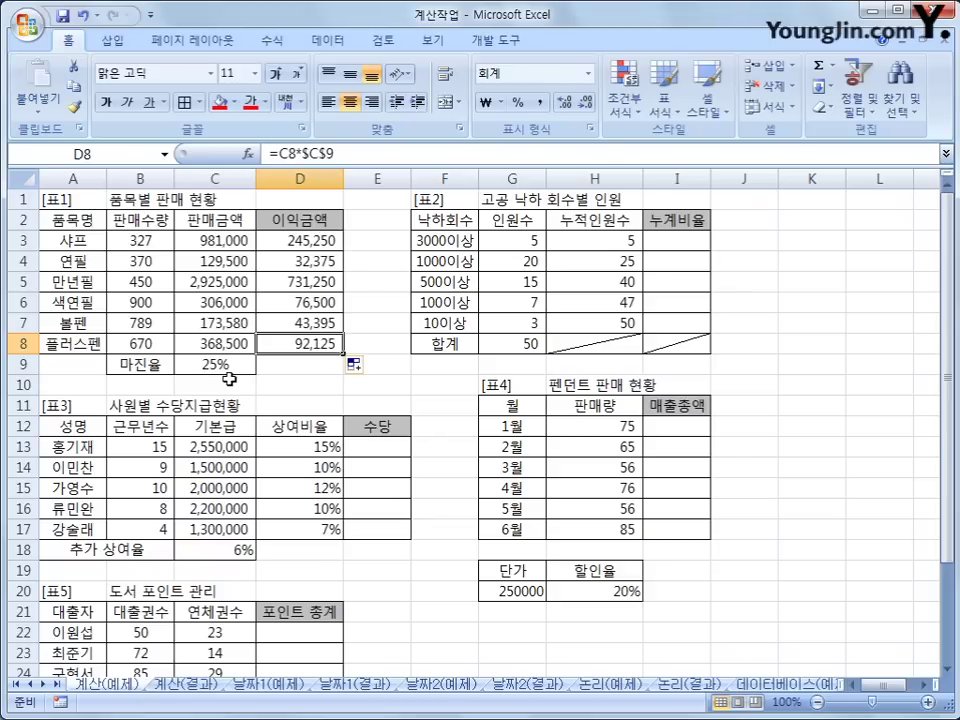
{"action": "left_click", "coordinate": [298, 231]}
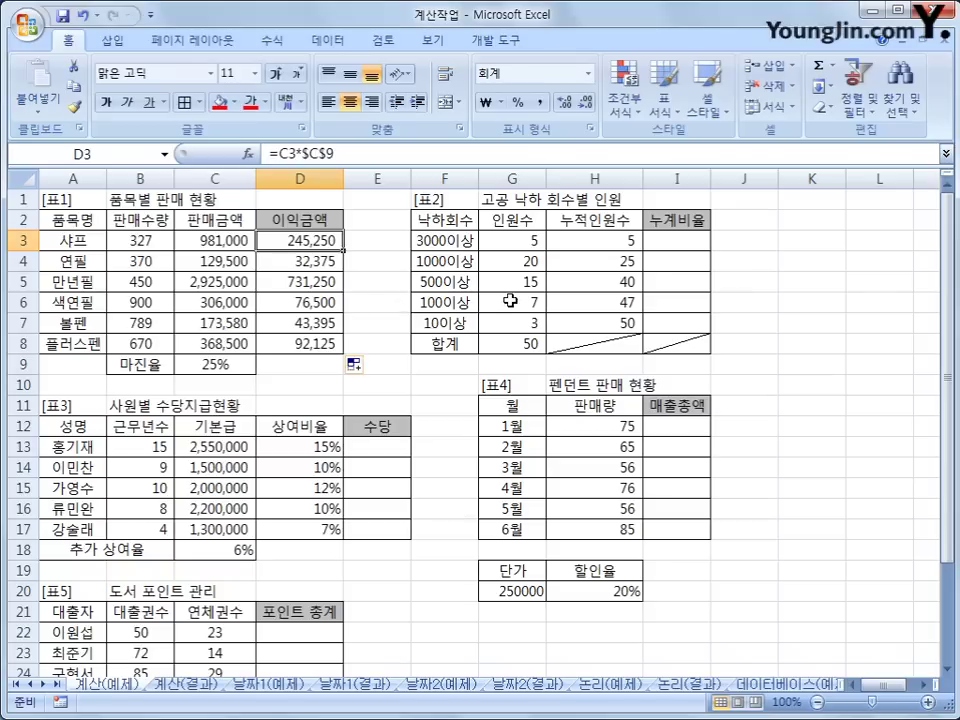
- Calculate 누계비율 in I3 with =H3/$G$8 and fill the formula down to I7
{"action": "left_click", "coordinate": [673, 246]}
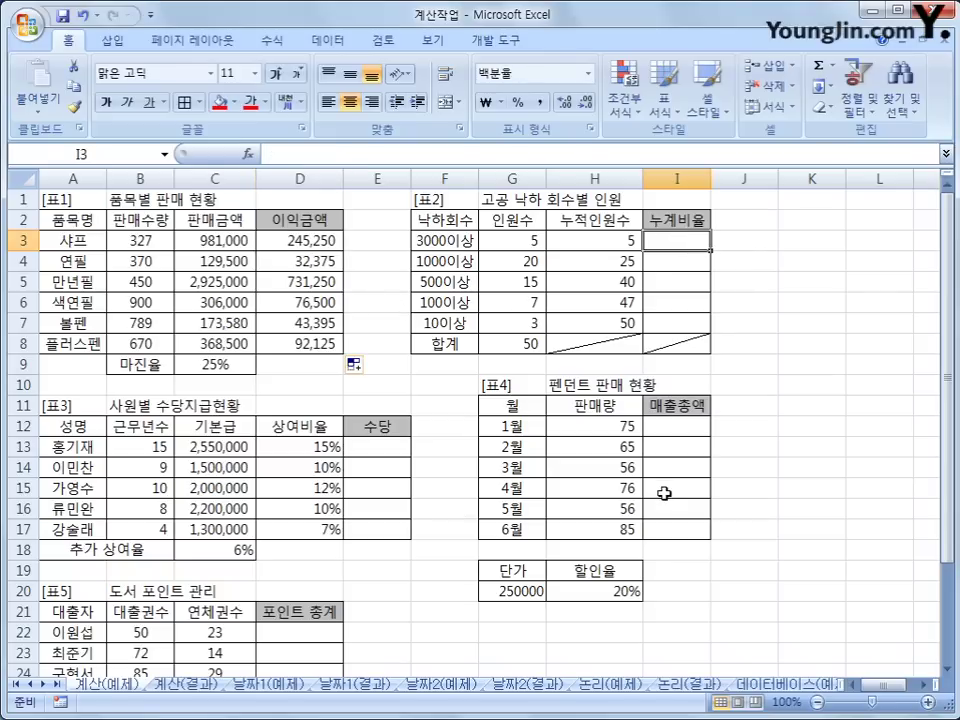
{"action": "type", "text": "="}
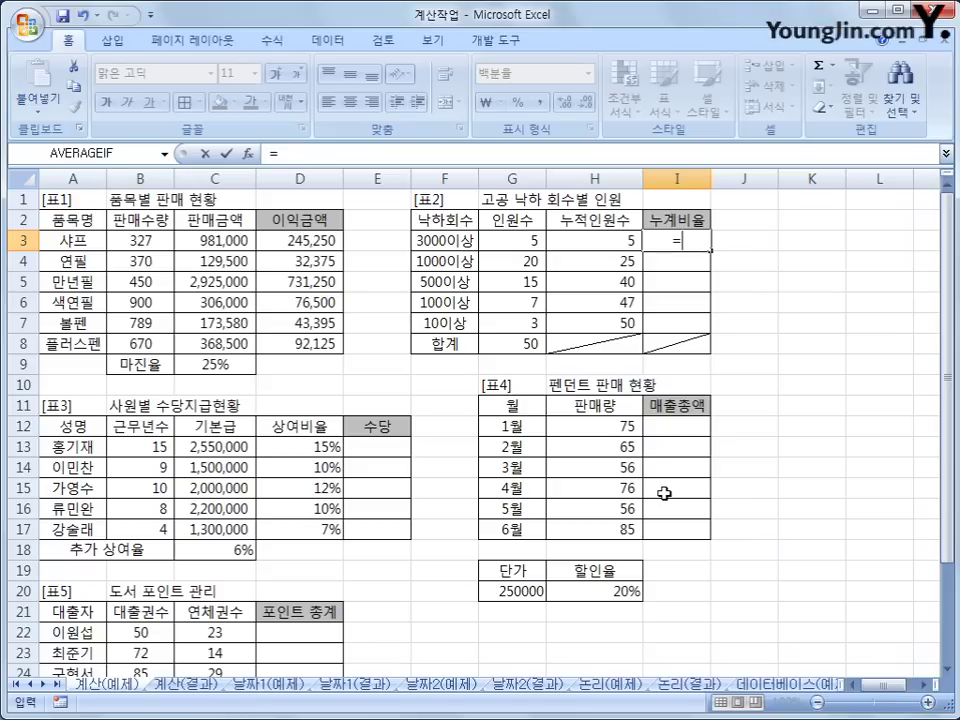
{"action": "left_click", "coordinate": [629, 242]}
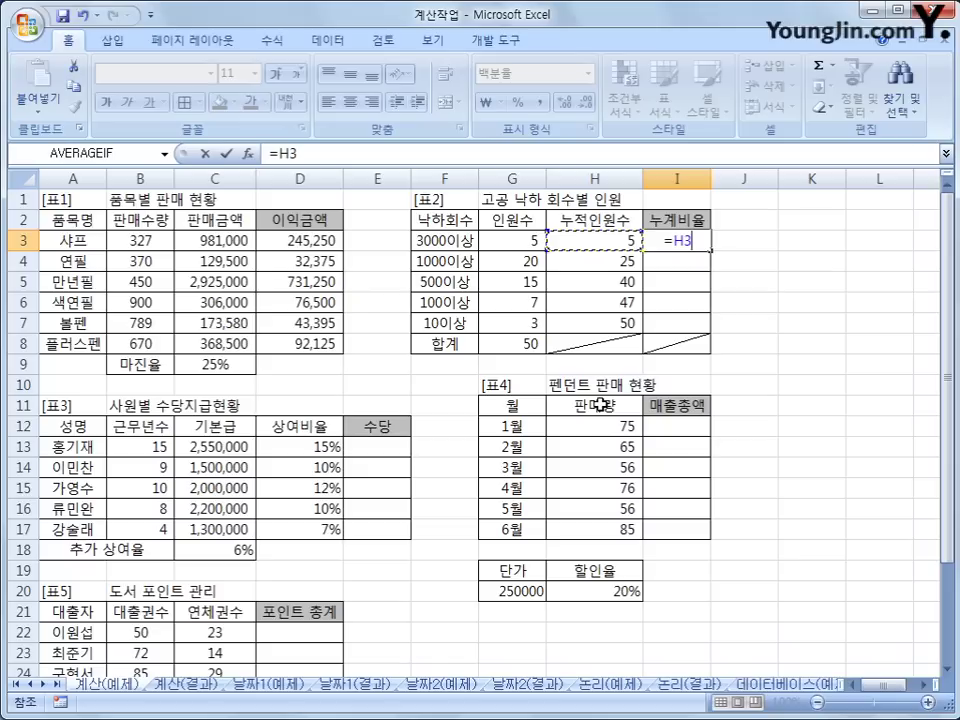
{"action": "type", "text": "/"}
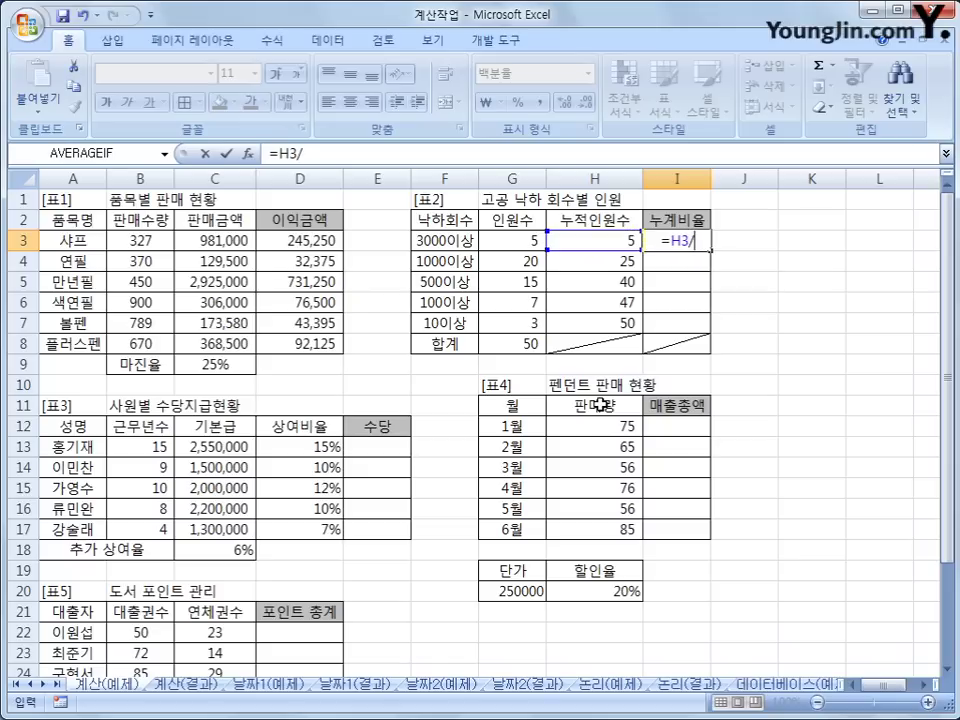
{"action": "left_click", "coordinate": [530, 345]}
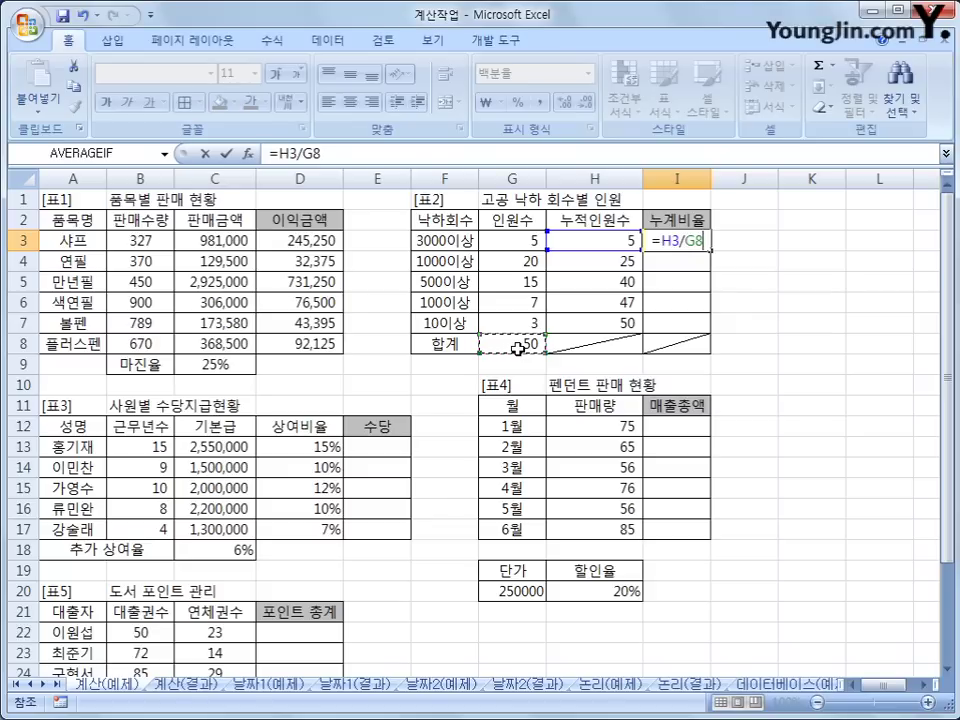
{"action": "key", "text": "F4"}
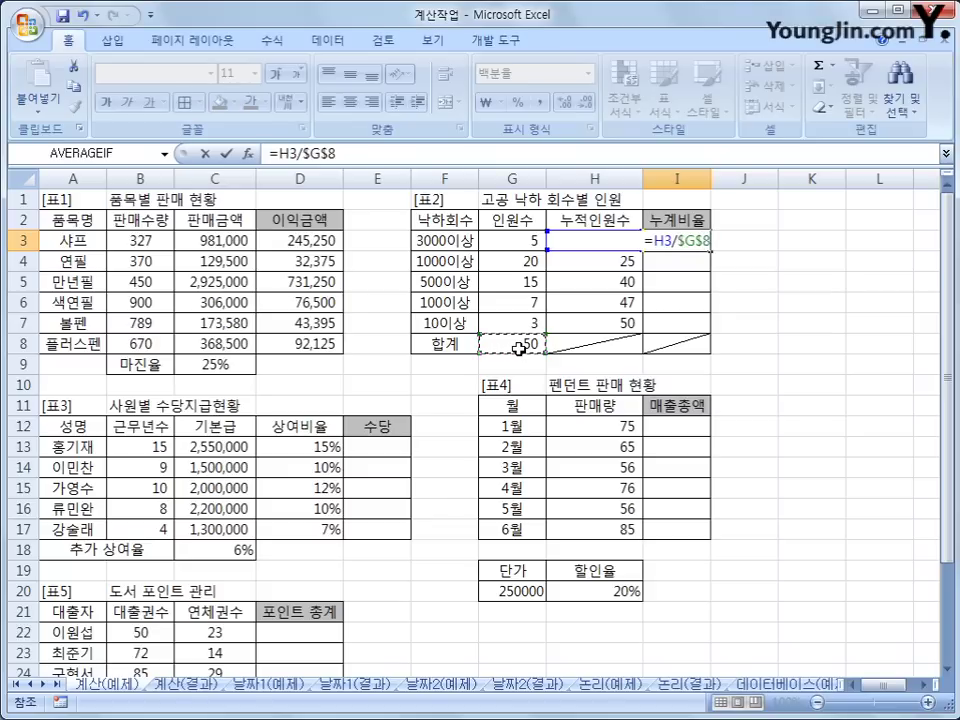
{"action": "key", "text": "Return"}
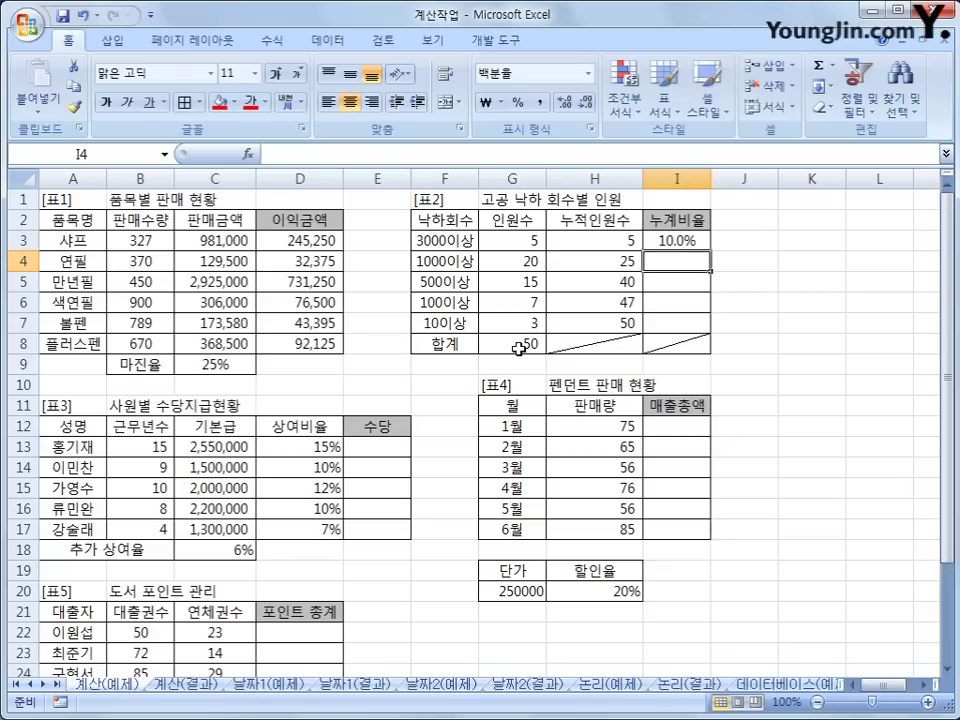
{"action": "left_click", "coordinate": [681, 242]}
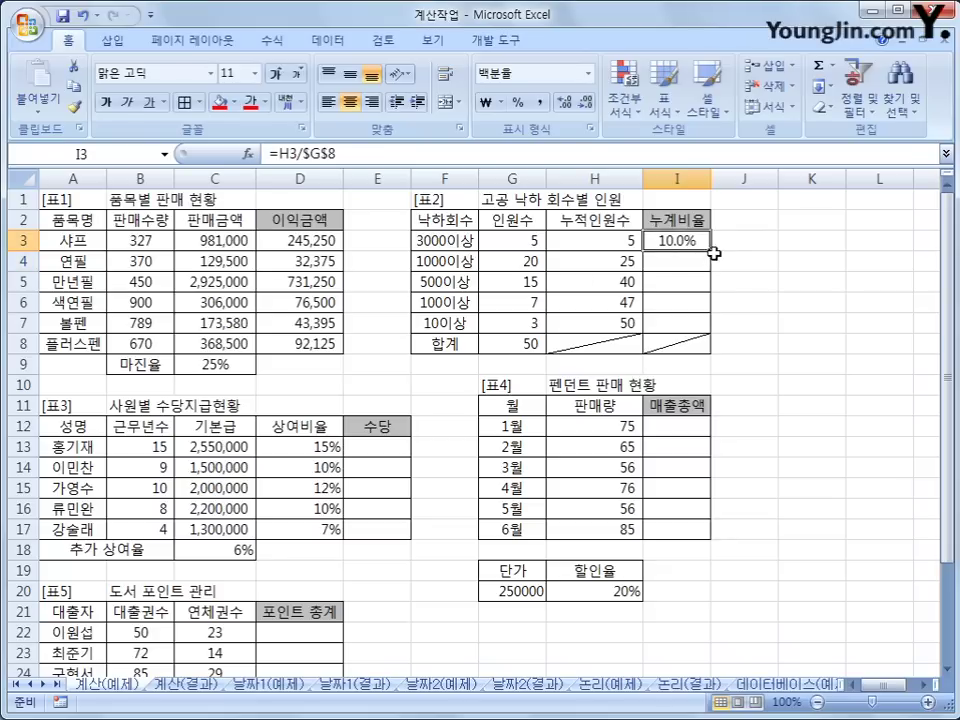
{"action": "left_click_drag", "start_coordinate": [711, 252], "coordinate": [700, 332]}
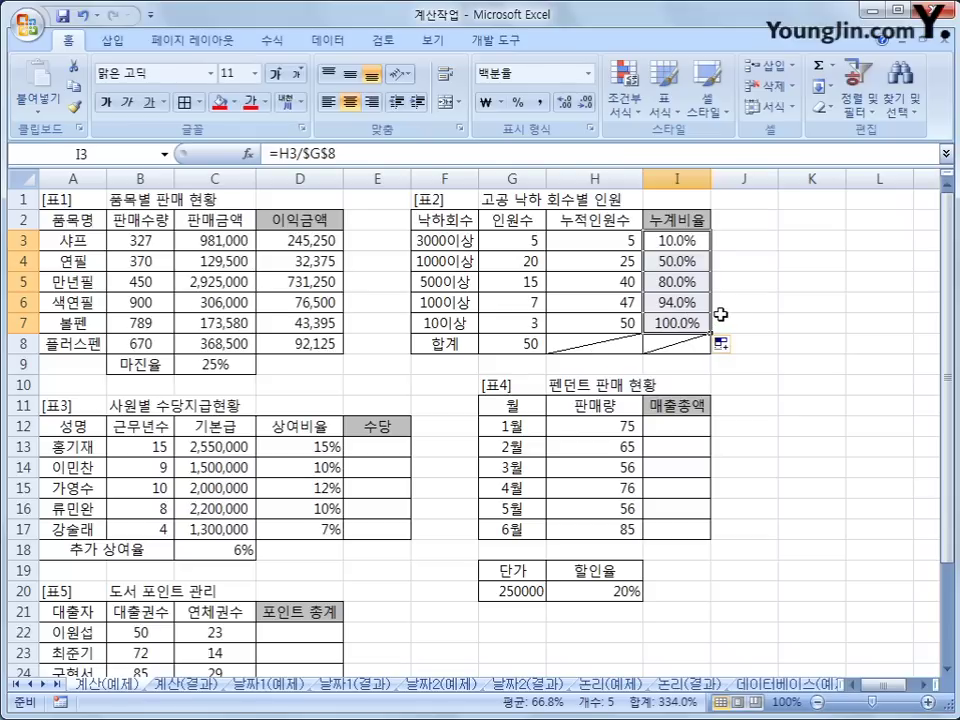
- Calculate 수당 in E13 with =C13+C13*(D13+$C$18) and fill the formula down to E17
{"action": "left_click", "coordinate": [392, 449]}
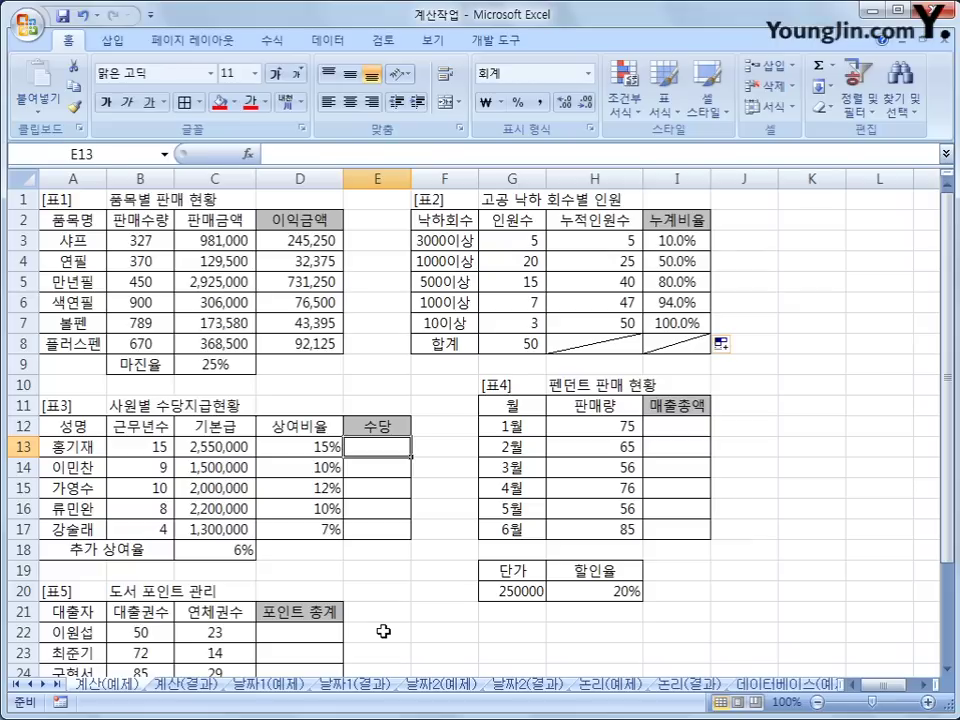
{"action": "type", "text": "="}
{"action": "left_click", "coordinate": [228, 446]}
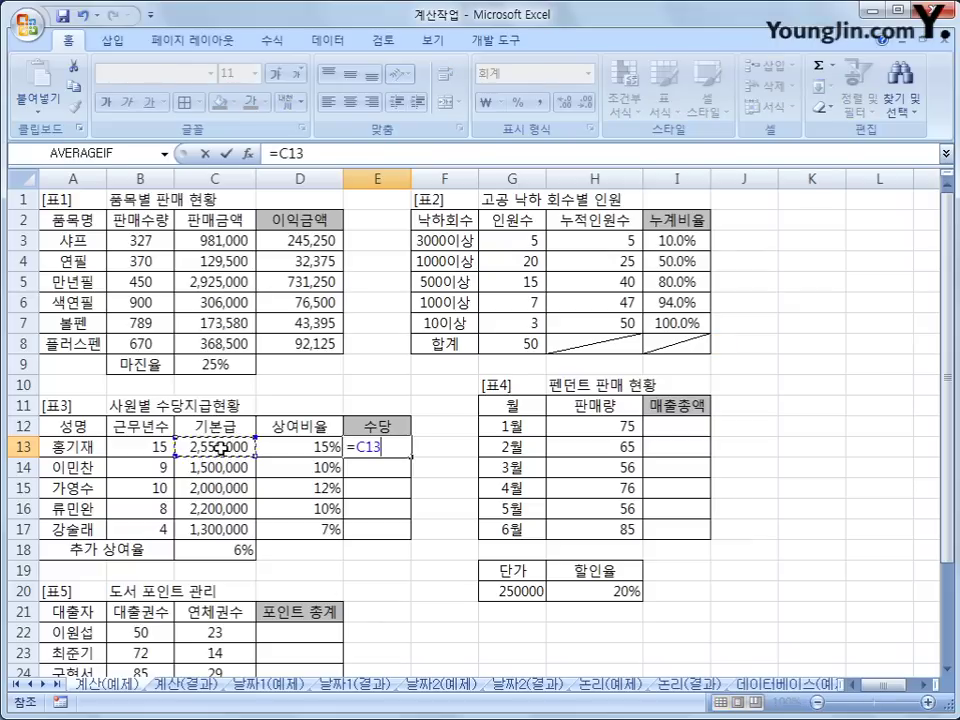
{"action": "type", "text": "+"}
{"action": "left_click", "coordinate": [220, 450]}
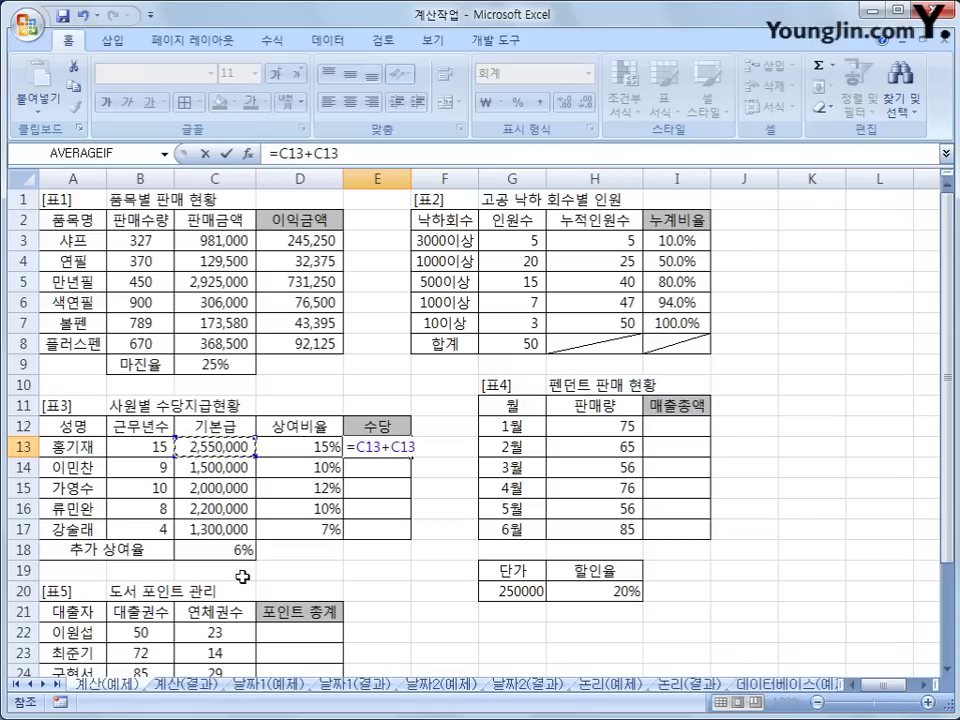
{"action": "type", "text": "*("}
{"action": "left_click", "coordinate": [297, 450]}
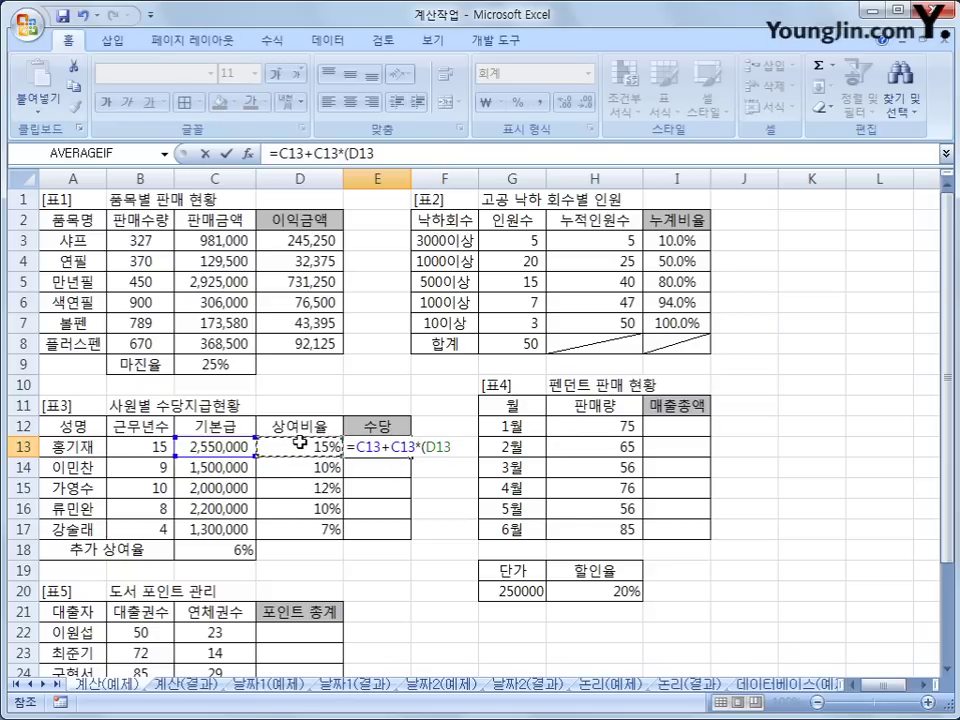
{"action": "type", "text": "+"}
{"action": "left_click", "coordinate": [245, 550]}
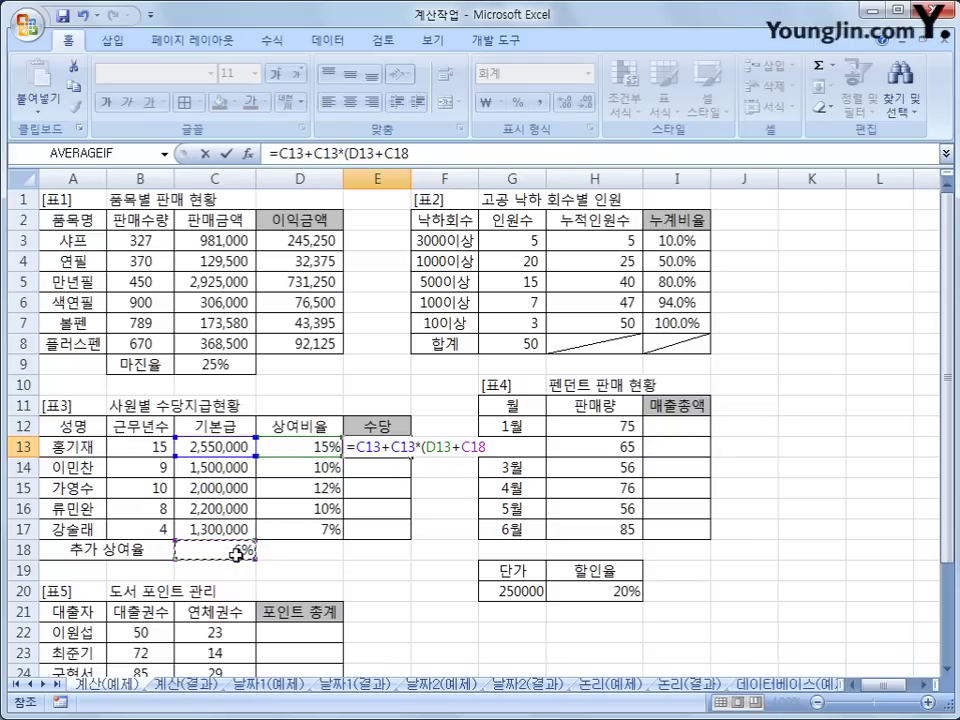
{"action": "key", "text": "F4"}
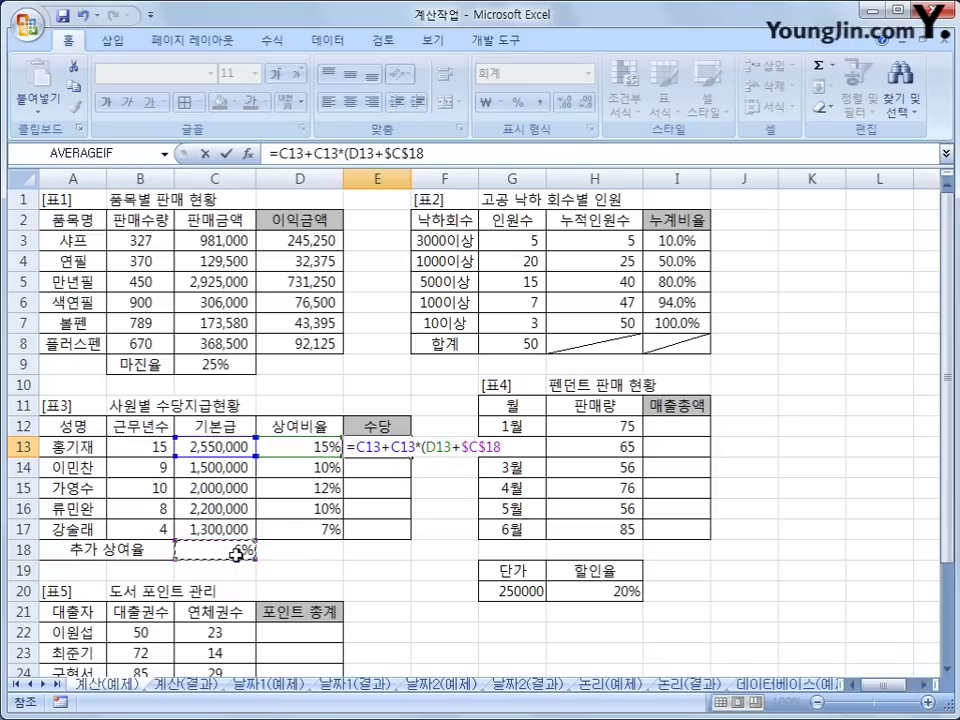
{"action": "type", "text": ")"}
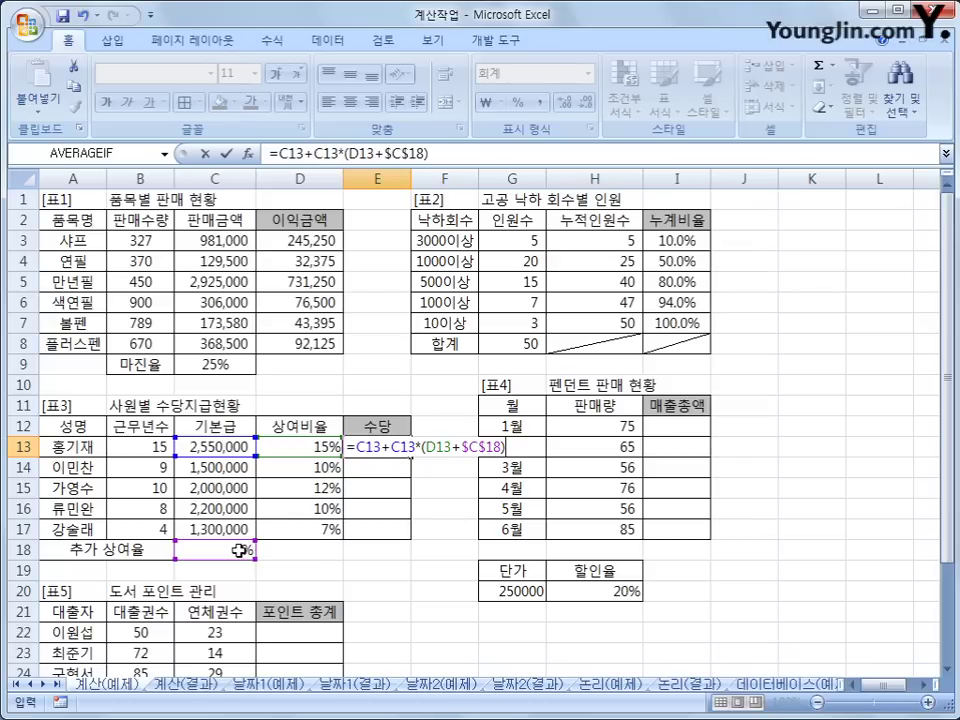
{"action": "key", "text": "Return"}
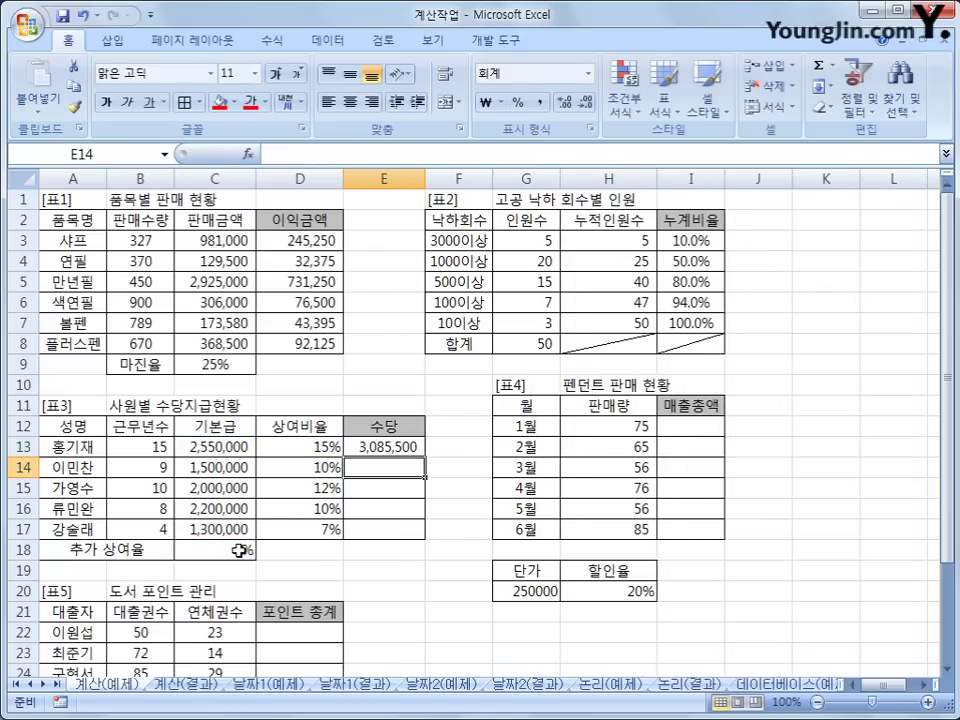
{"action": "left_click", "coordinate": [377, 446]}
{"action": "left_click_drag", "start_coordinate": [427, 457], "coordinate": [409, 535]}
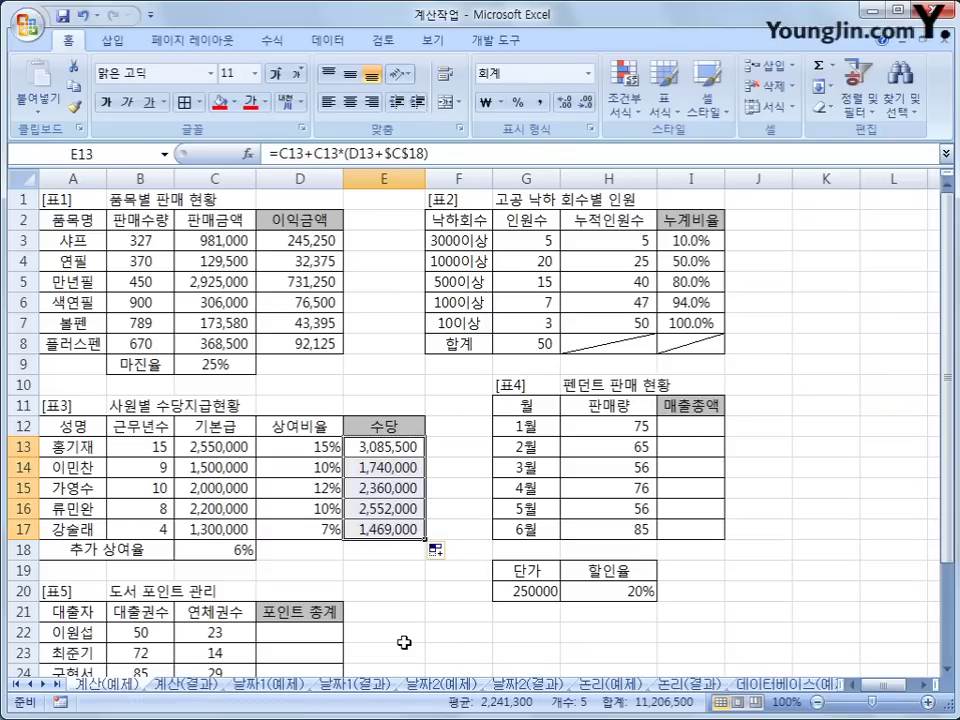
- Calculate 매출총액 in I12 with =(H12*$G$20)*(1-$H$20) and fill the formula down to I17
{"action": "left_click", "coordinate": [690, 430]}
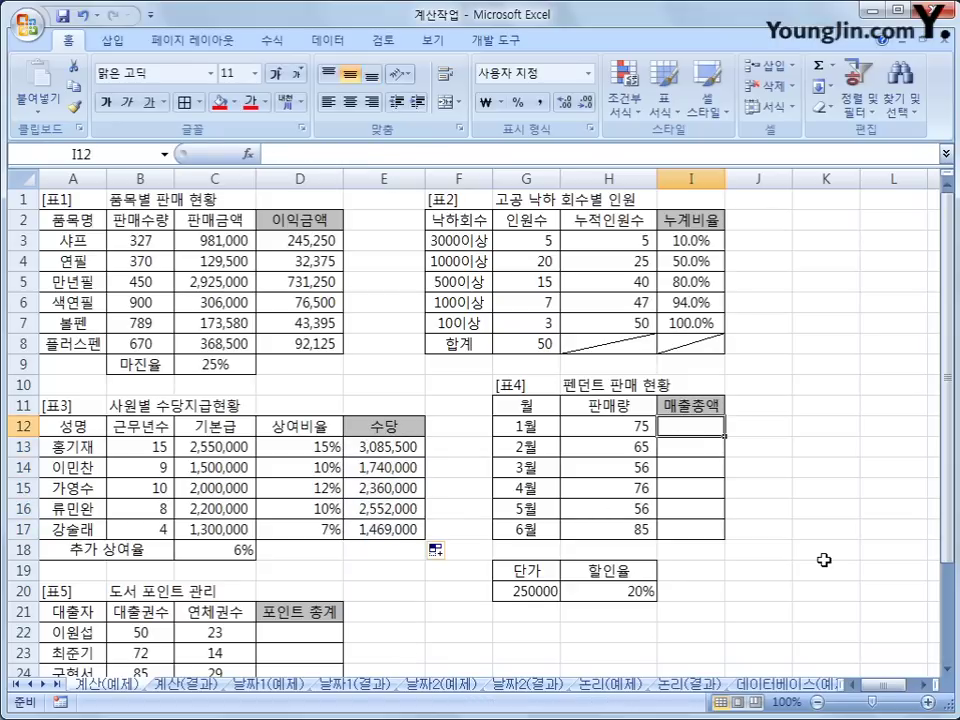
{"action": "type", "text": "="}
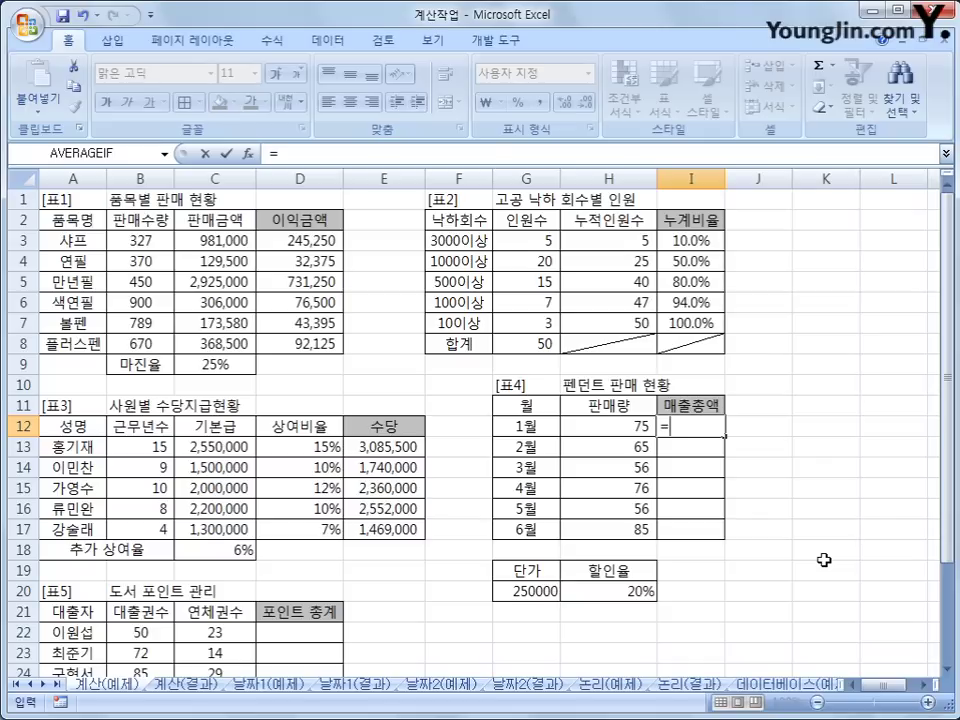
{"action": "type", "text": "("}
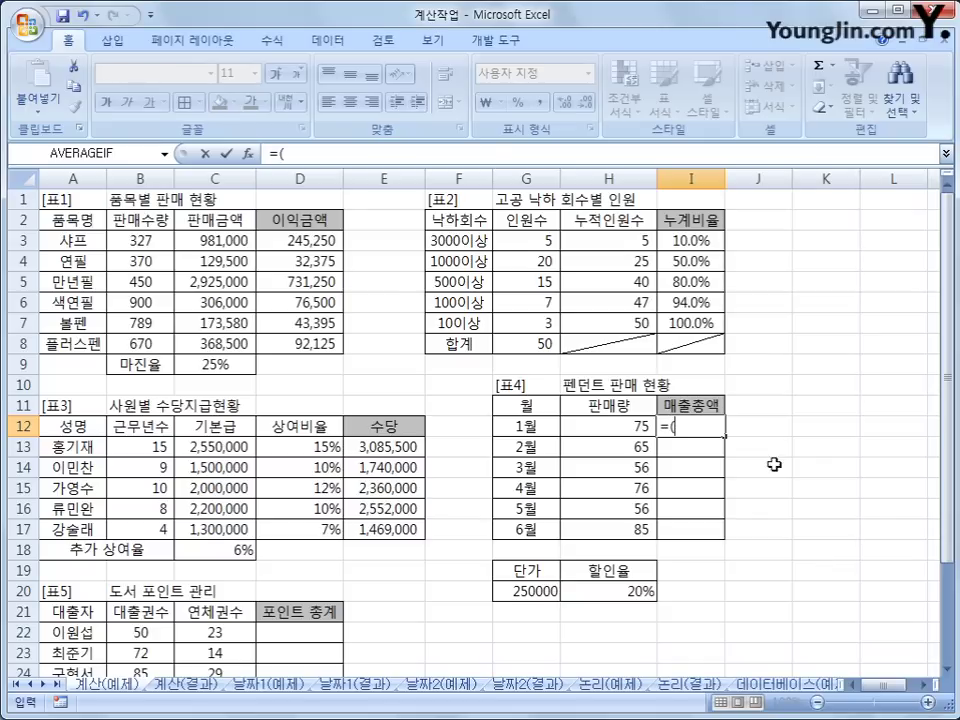
{"action": "left_click", "coordinate": [621, 433]}
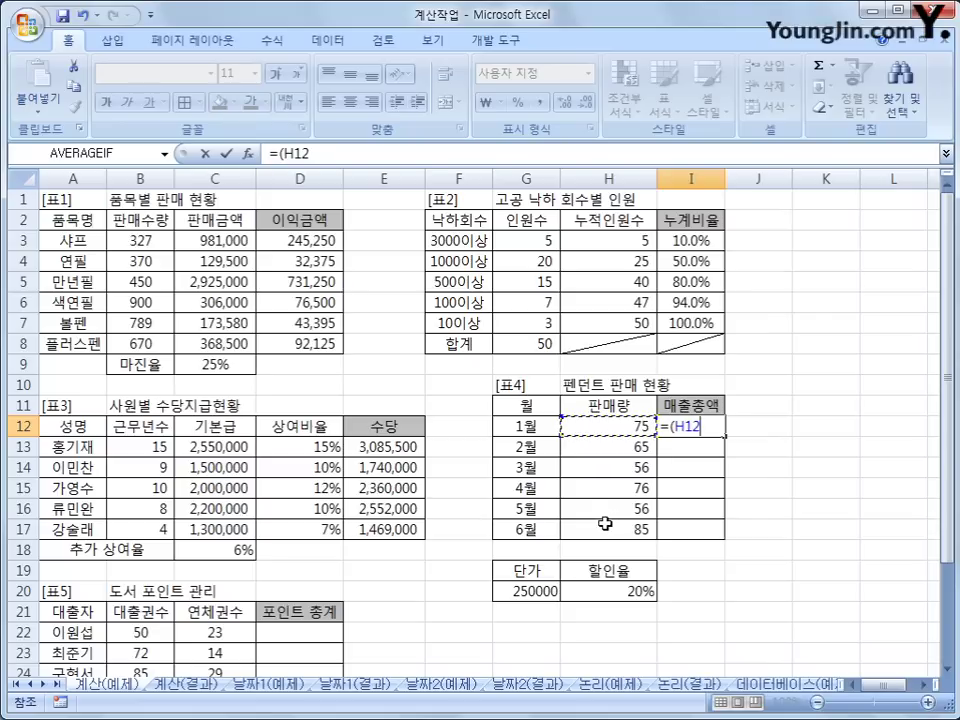
{"action": "type", "text": "*"}
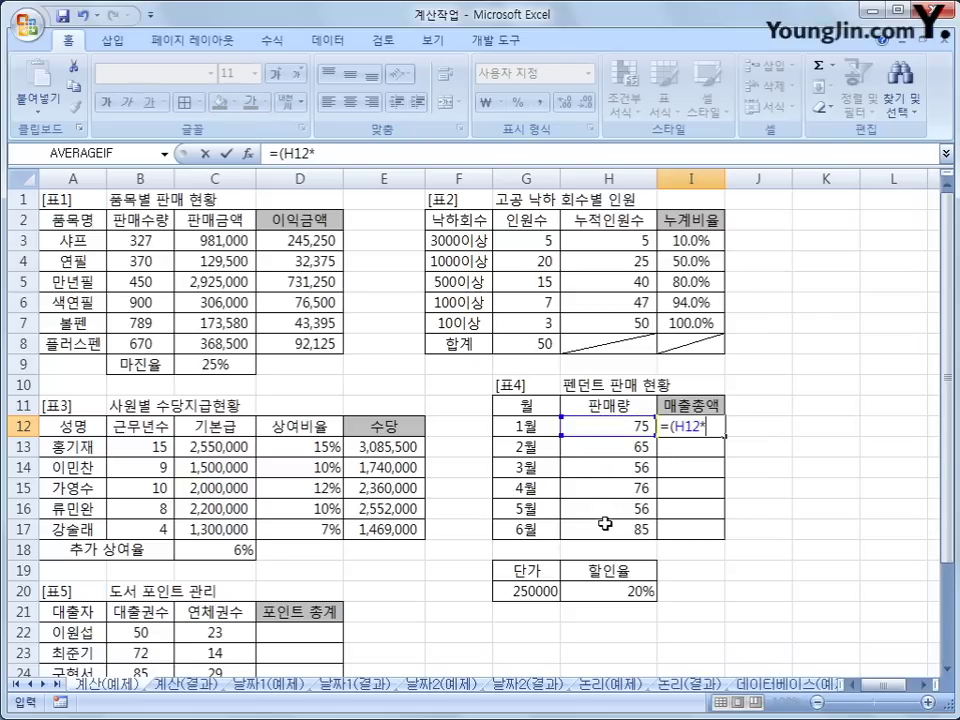
{"action": "left_click", "coordinate": [548, 591]}
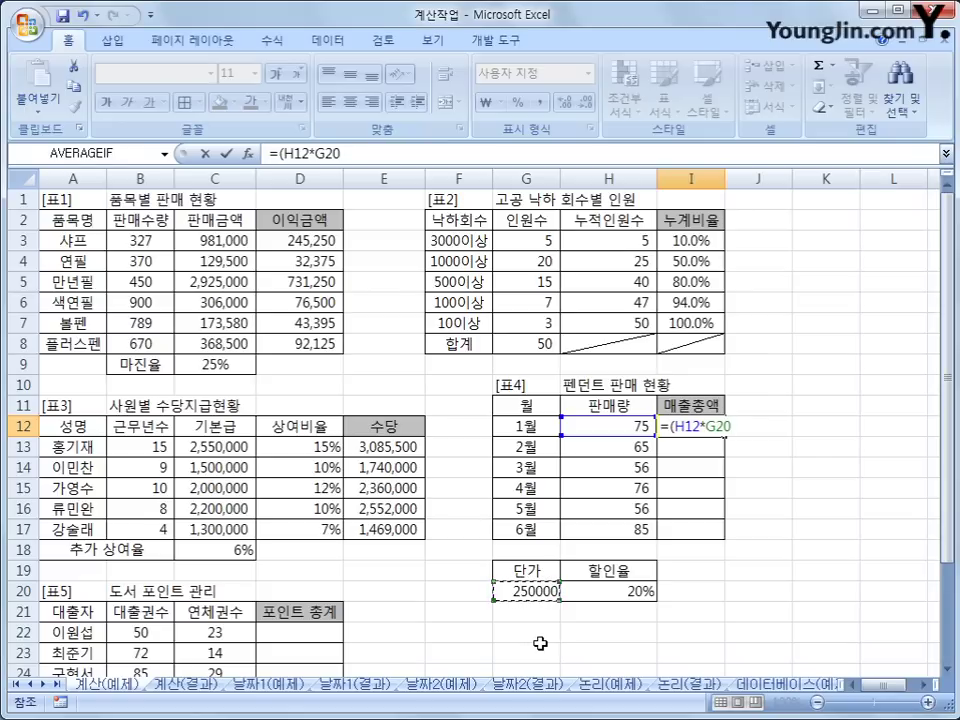
{"action": "key", "text": "F4"}
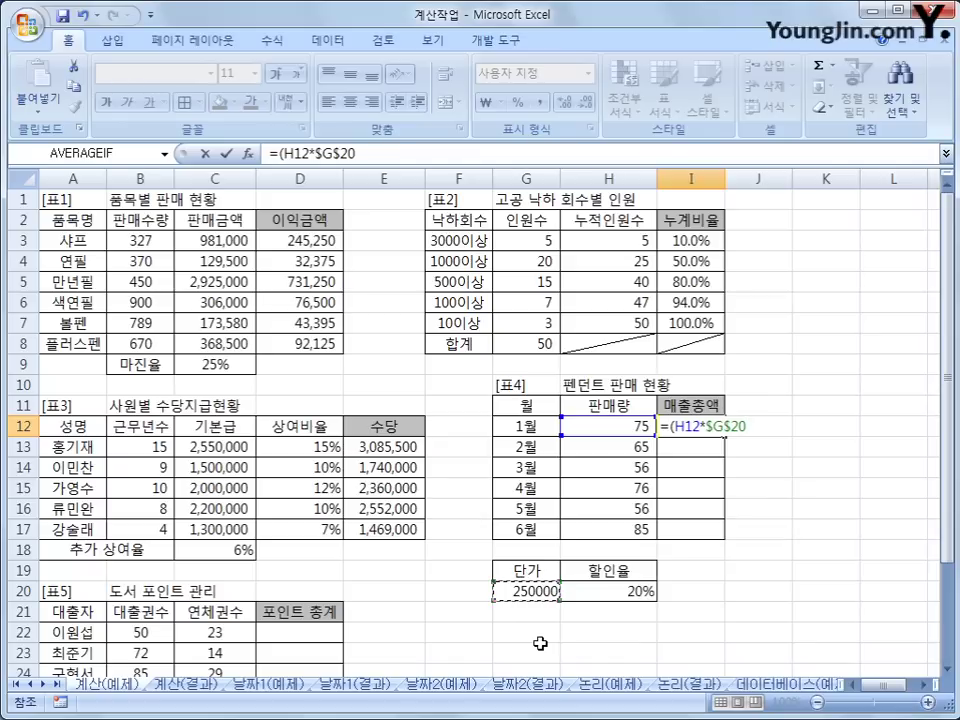
{"action": "type", "text": ")*(1"}
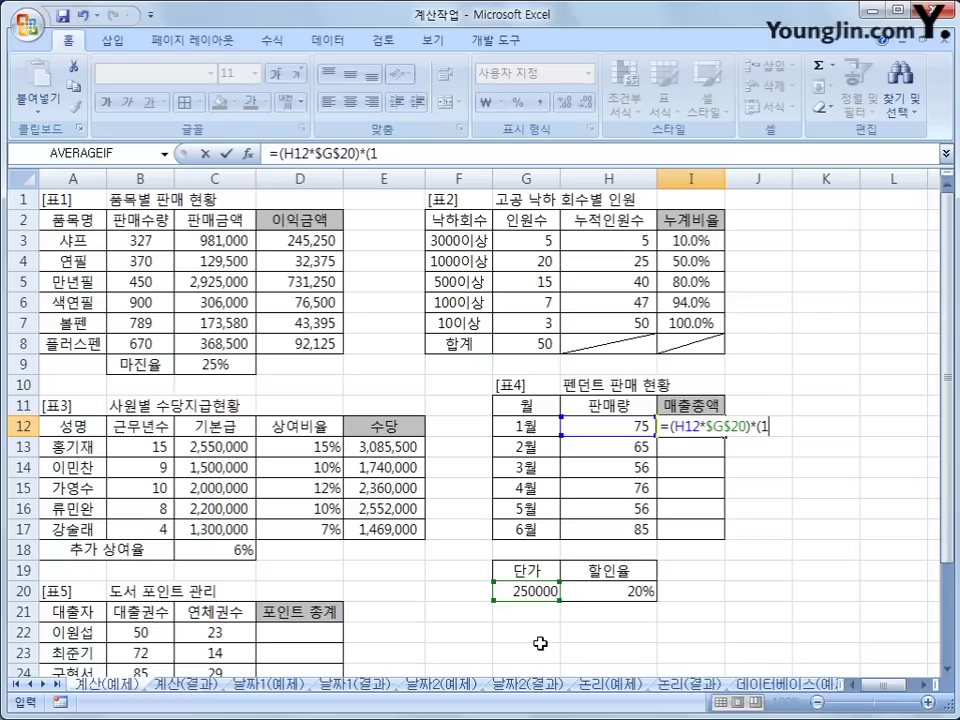
{"action": "type", "text": "-"}
{"action": "left_click", "coordinate": [593, 593]}
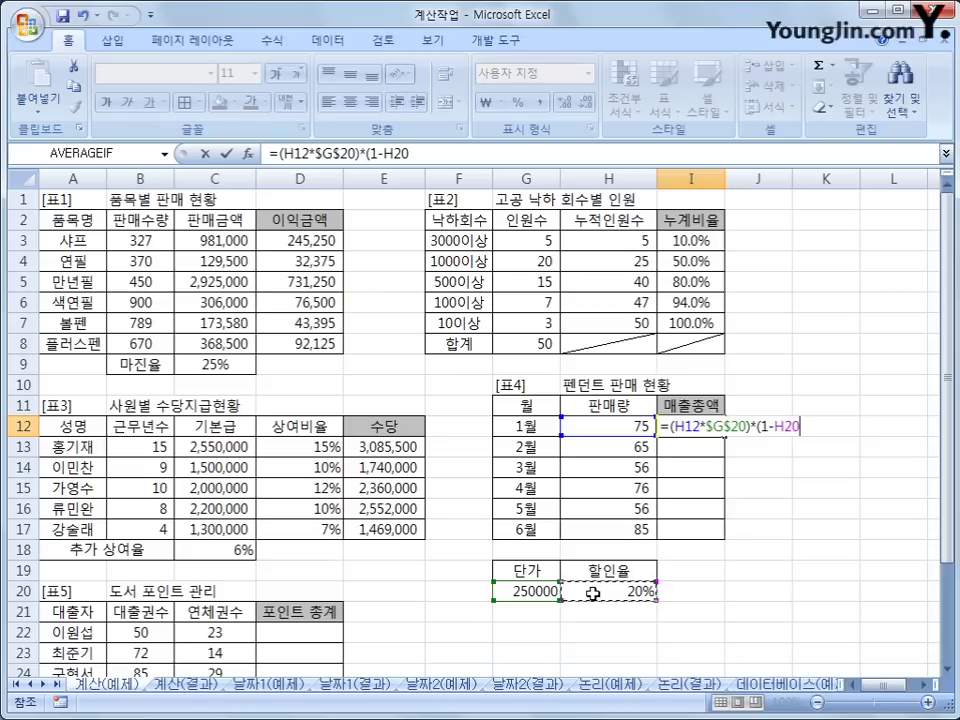
{"action": "key", "text": "F4"}
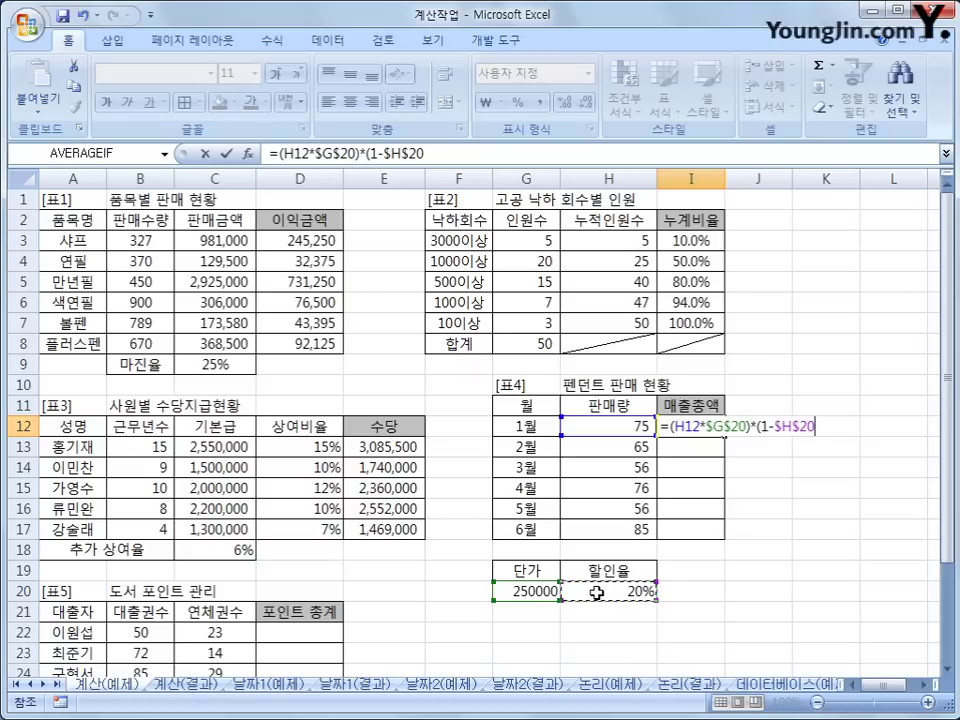
{"action": "type", "text": ")"}
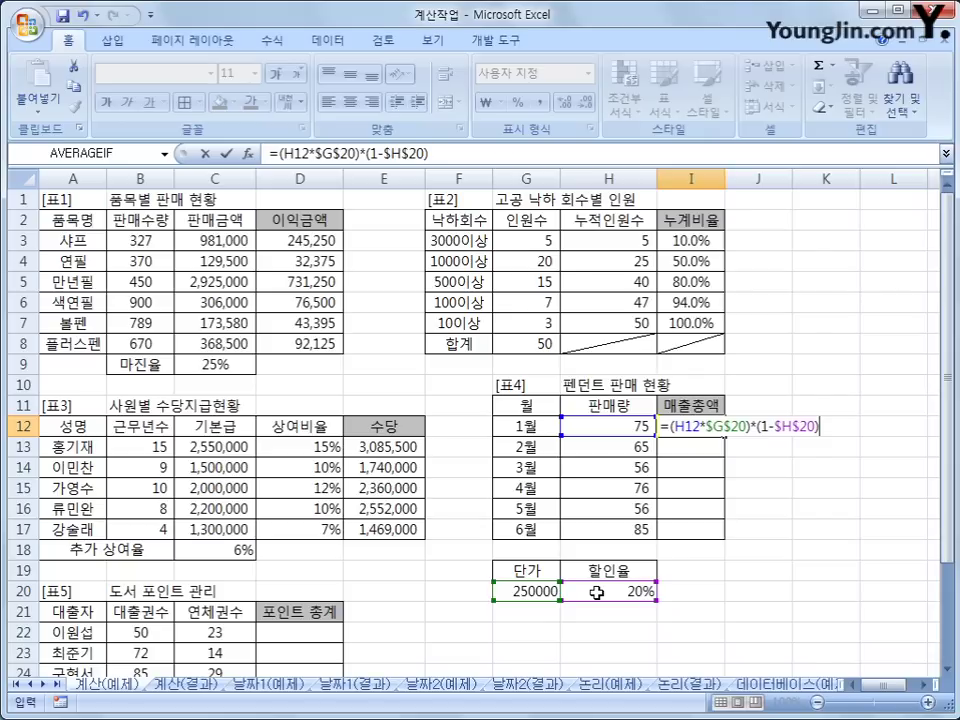
{"action": "key", "text": "Return"}
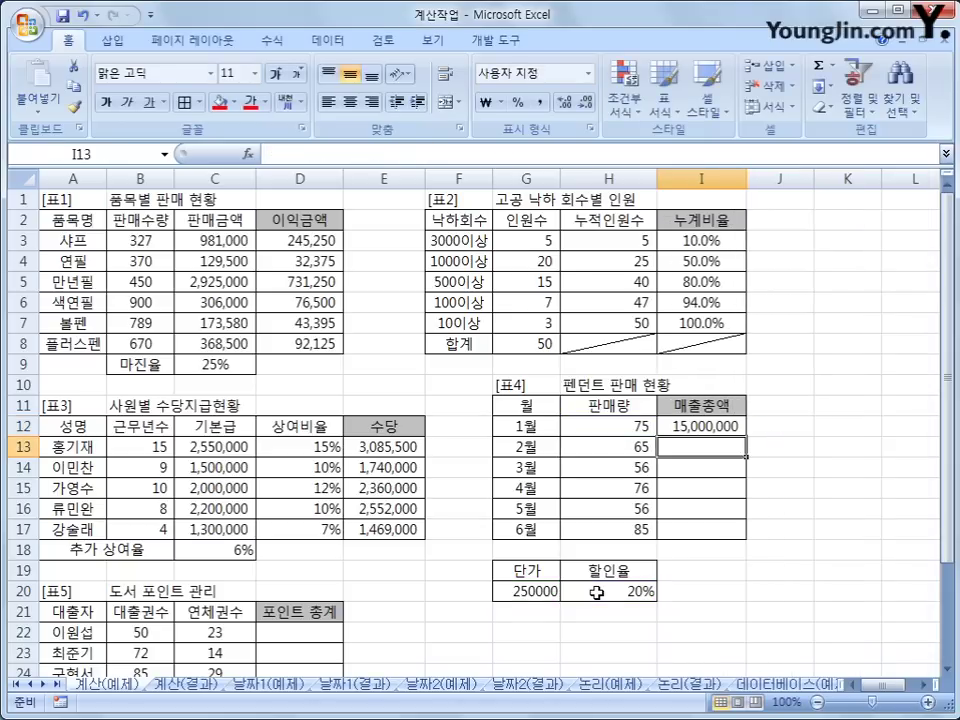
{"action": "left_click", "coordinate": [737, 427]}
{"action": "left_click_drag", "start_coordinate": [737, 427], "coordinate": [738, 538]}
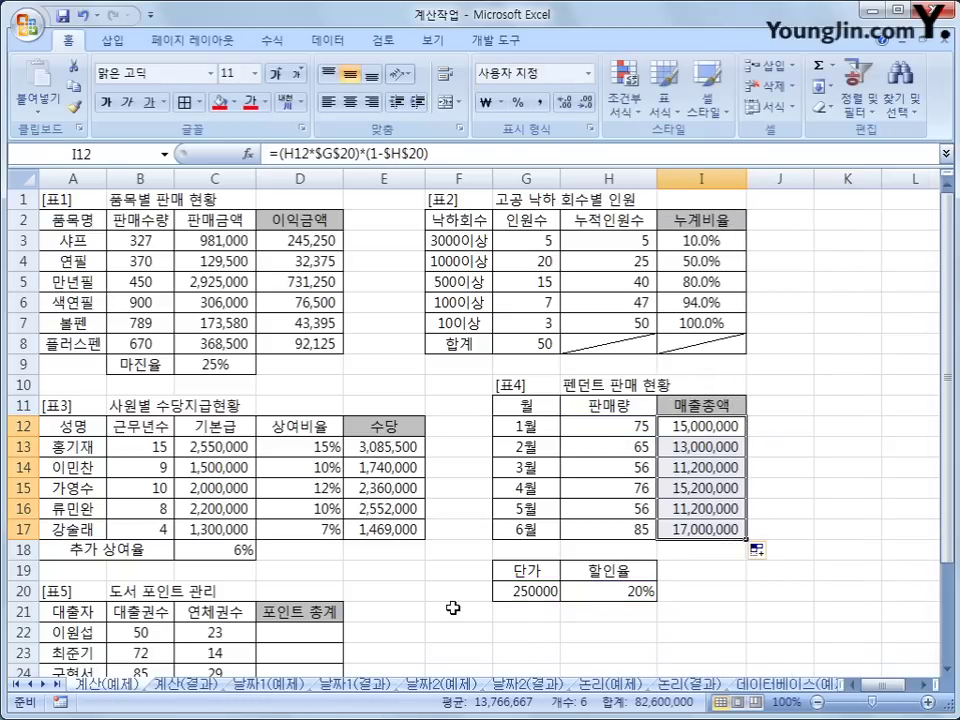
- Calculate 포인트 총계 in D22 with =B22*$C$28+C22*$C$29 and fill the formula down to D27
{"action": "scroll", "coordinate": [450, 608], "scroll_direction": "down", "scroll_amount": 2}
{"action": "scroll", "coordinate": [446, 608], "scroll_direction": "down", "scroll_amount": 2}
{"action": "left_click", "coordinate": [300, 385]}
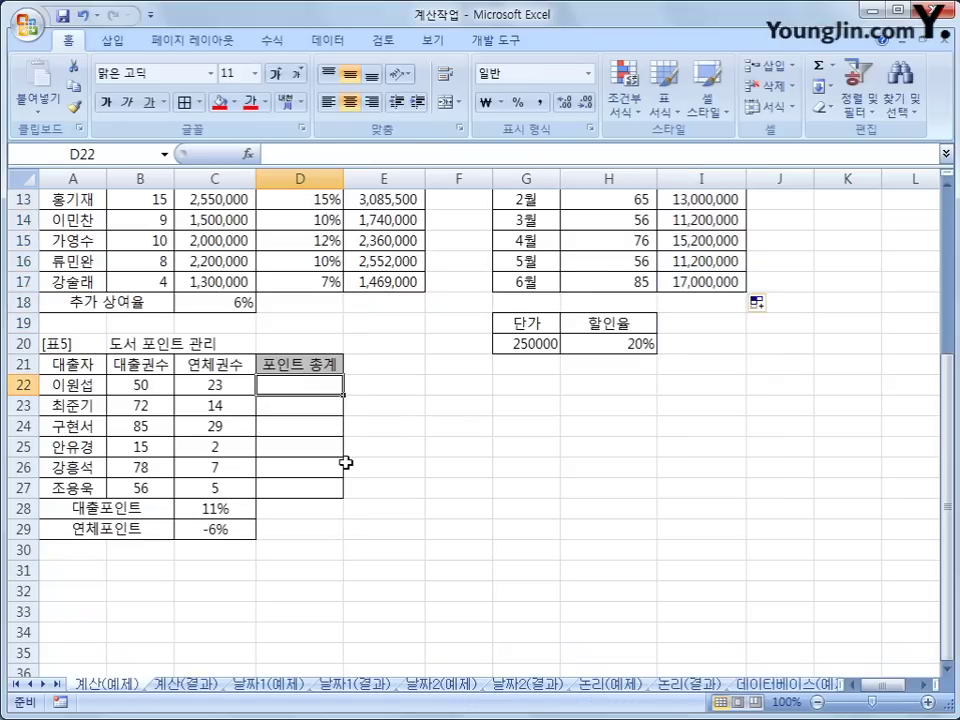
{"action": "type", "text": "="}
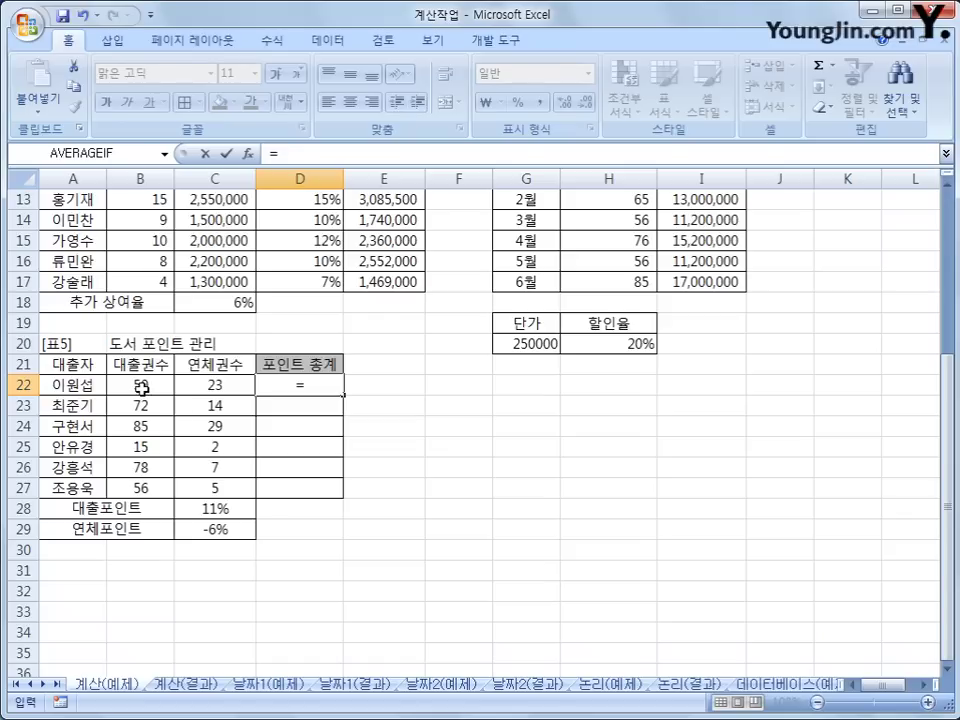
{"action": "left_click", "coordinate": [143, 388]}
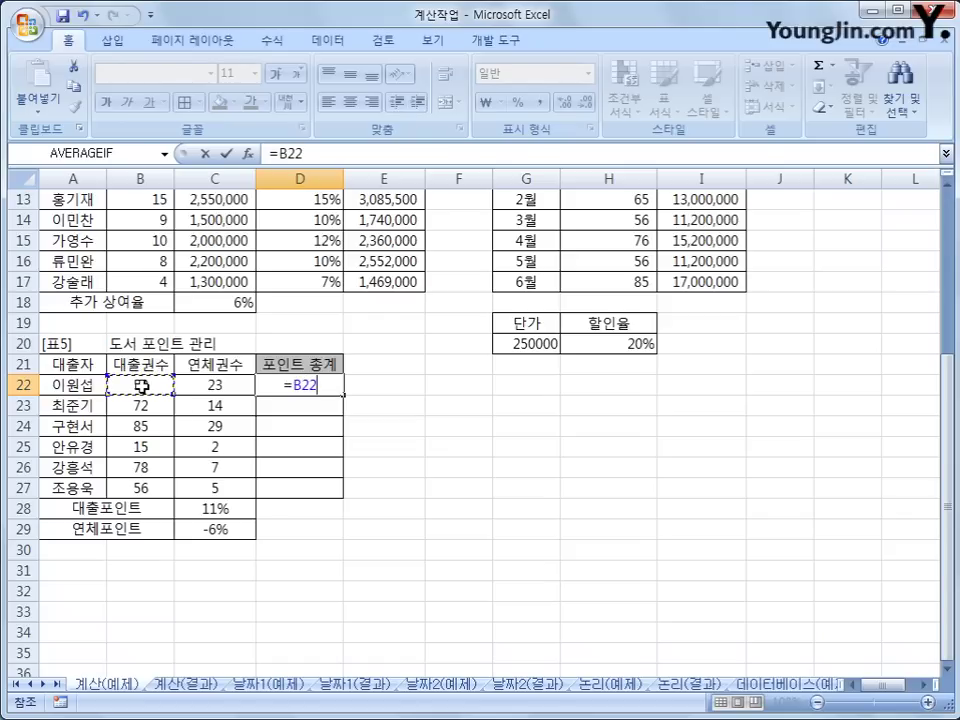
{"action": "type", "text": "*"}
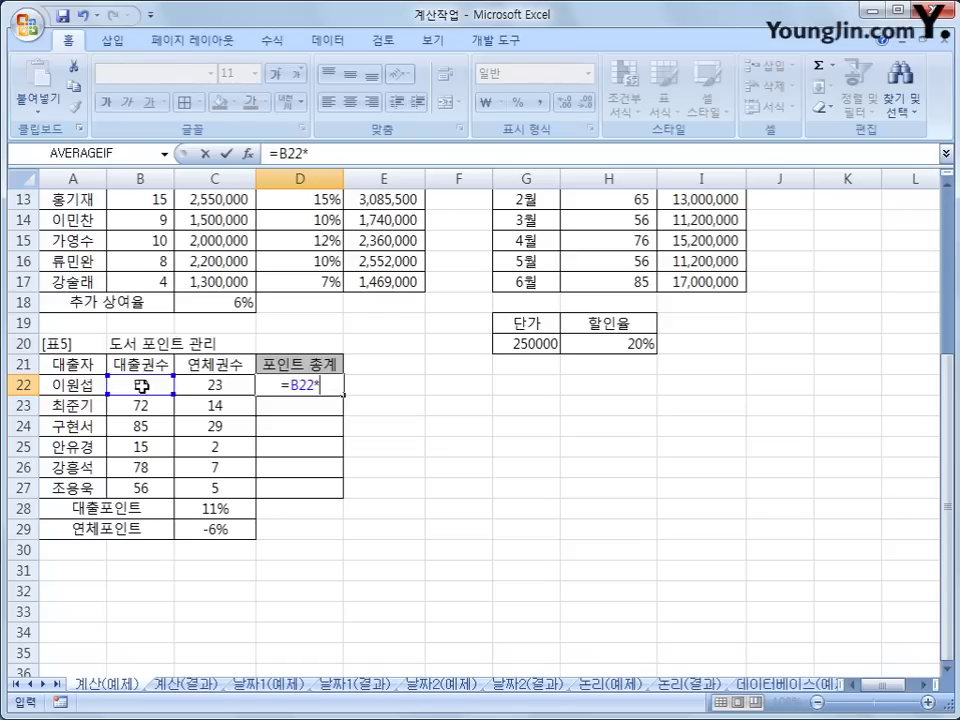
{"action": "left_click", "coordinate": [201, 510]}
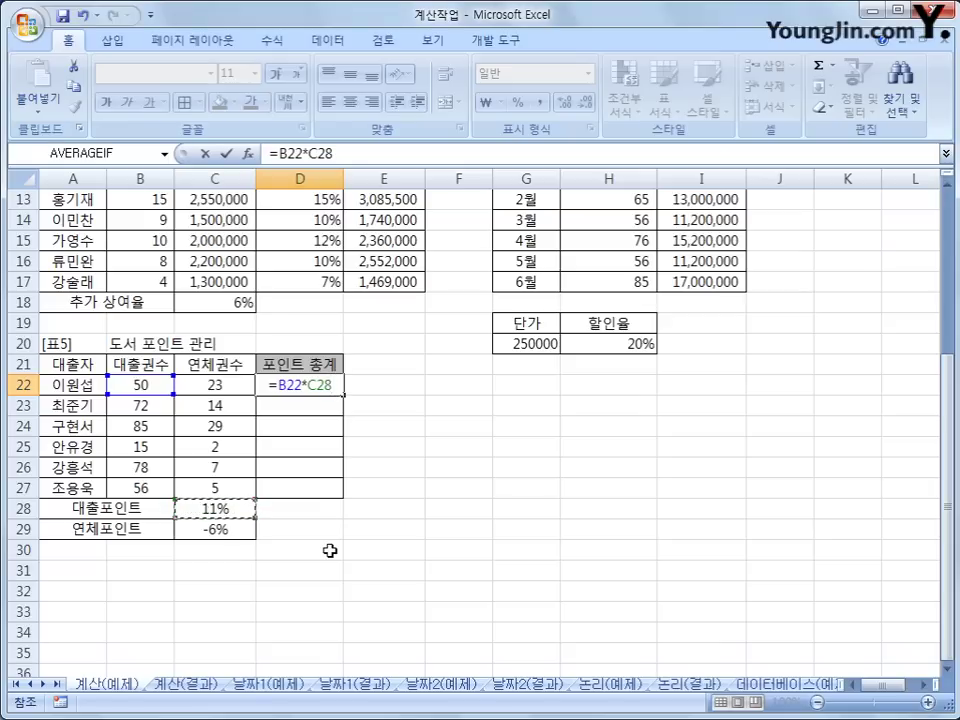
{"action": "key", "text": "F4"}
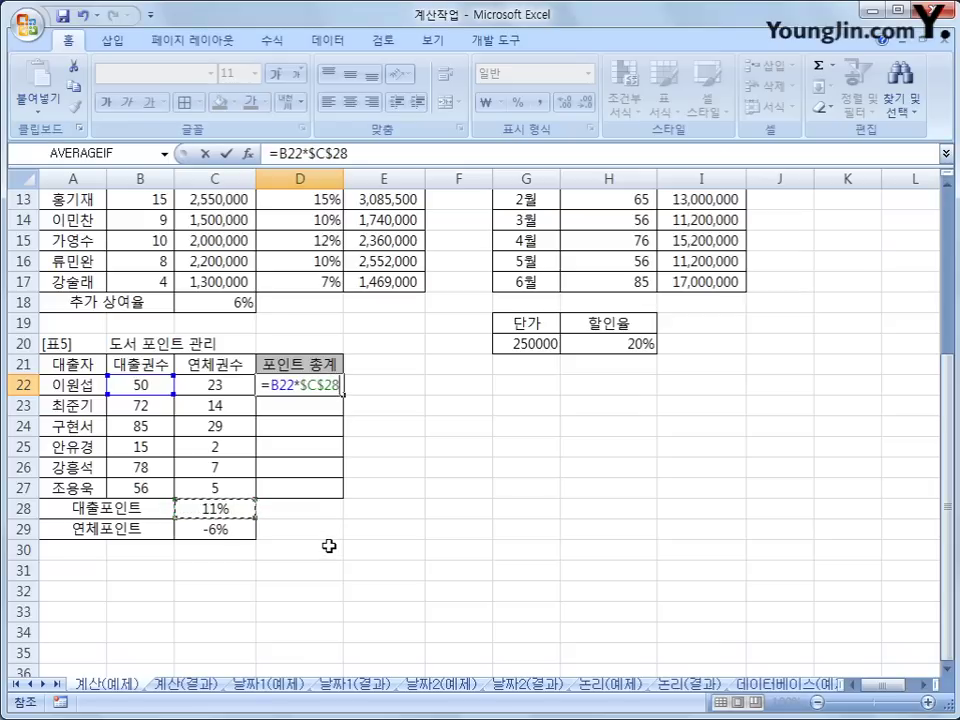
{"action": "type", "text": "+"}
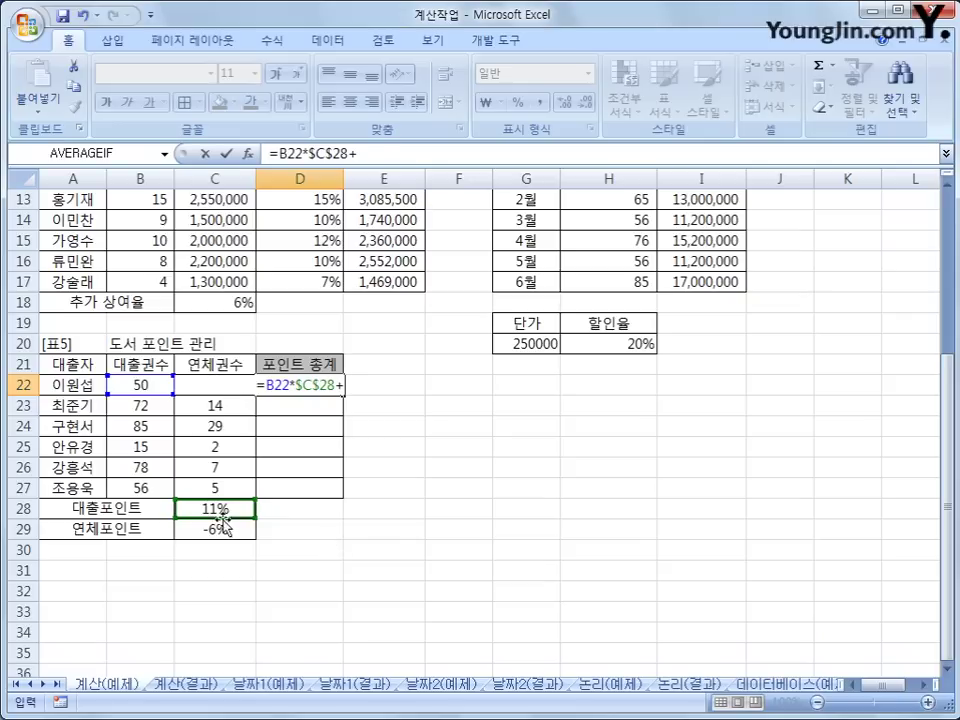
{"action": "left_click", "coordinate": [214, 385]}
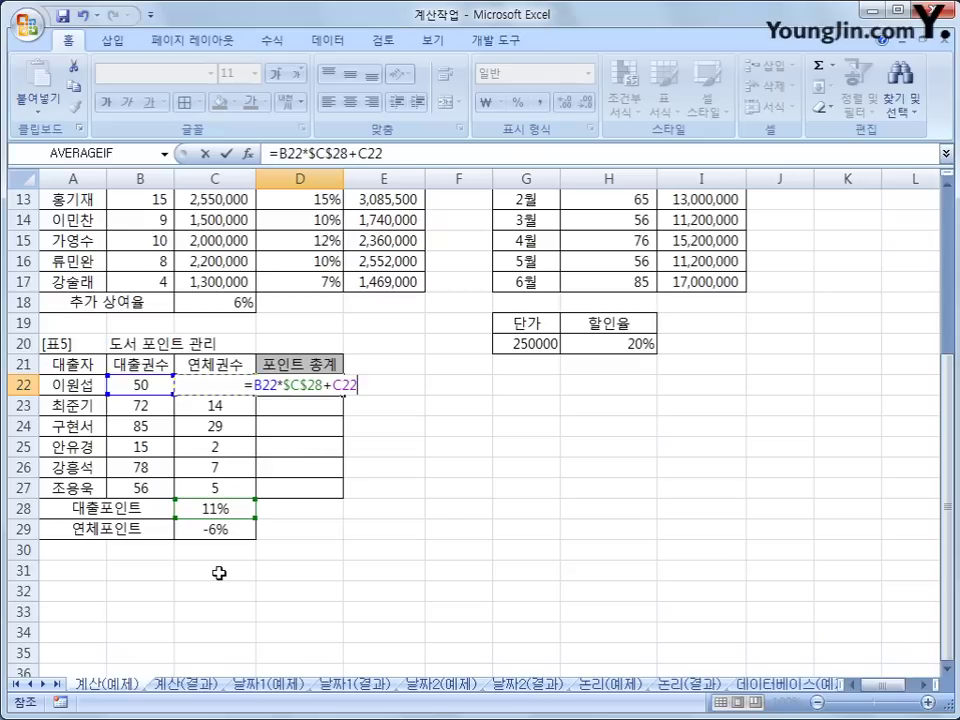
{"action": "type", "text": "*"}
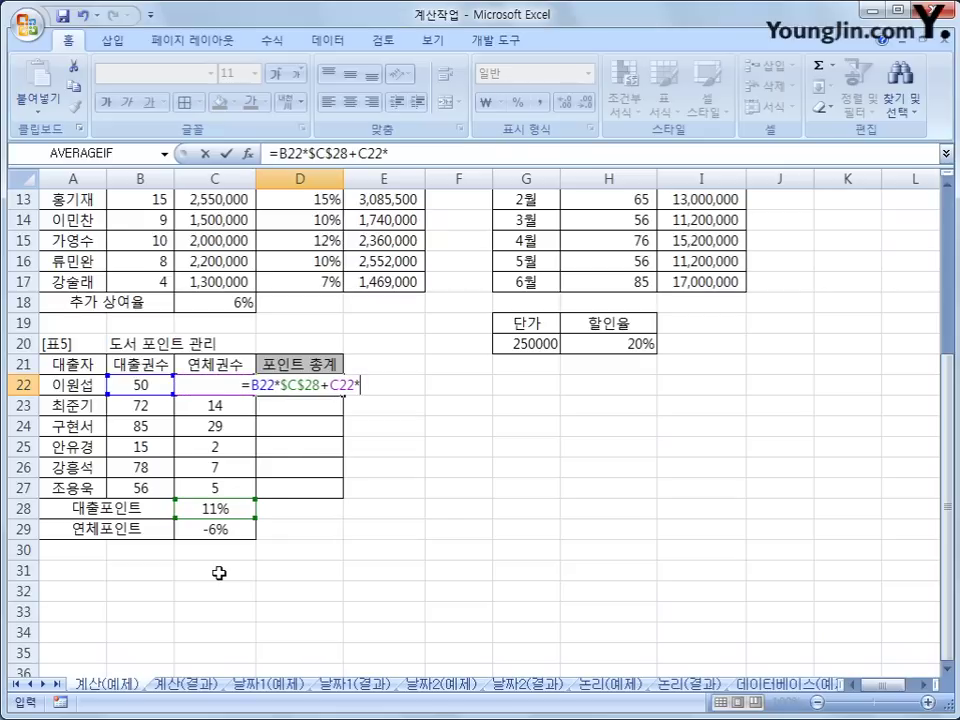
{"action": "left_click", "coordinate": [220, 529]}
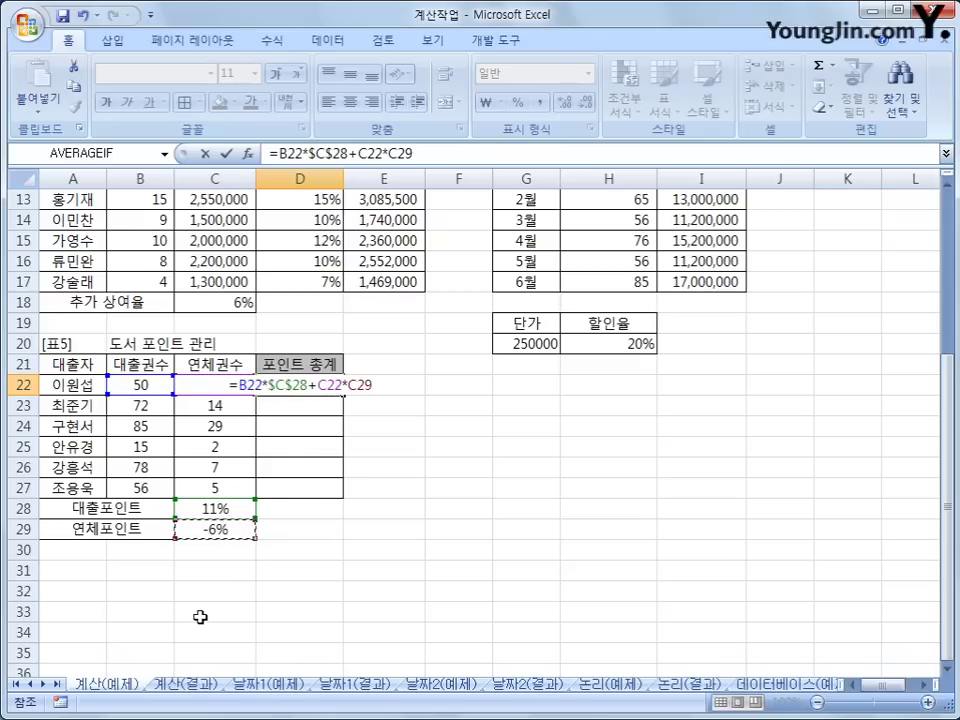
{"action": "key", "text": "F4"}
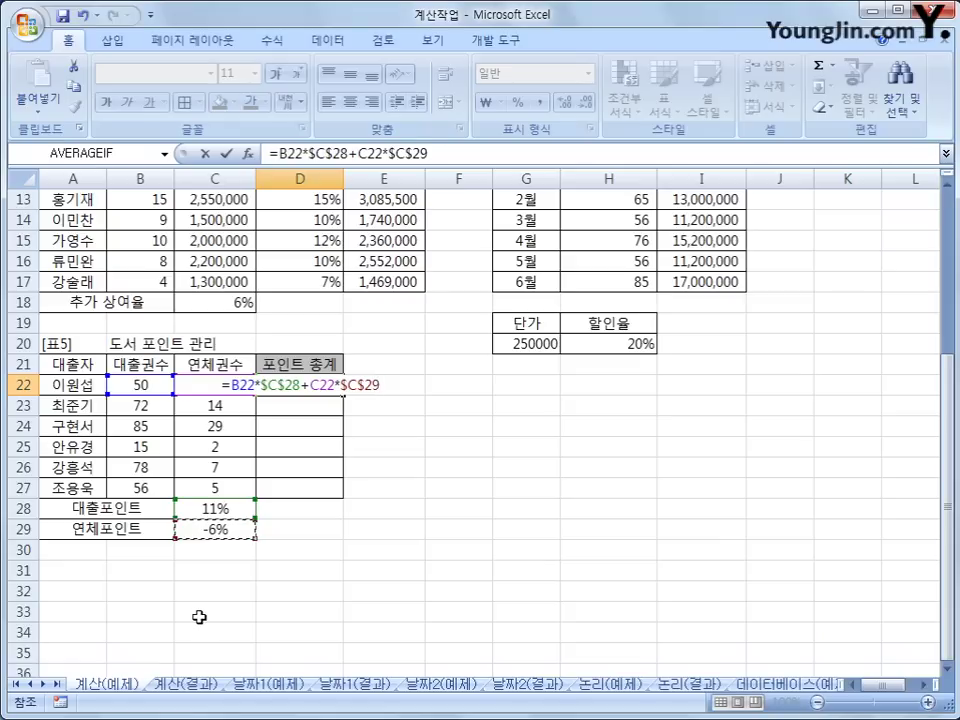
{"action": "key", "text": "Return"}
{"action": "left_click", "coordinate": [337, 382]}
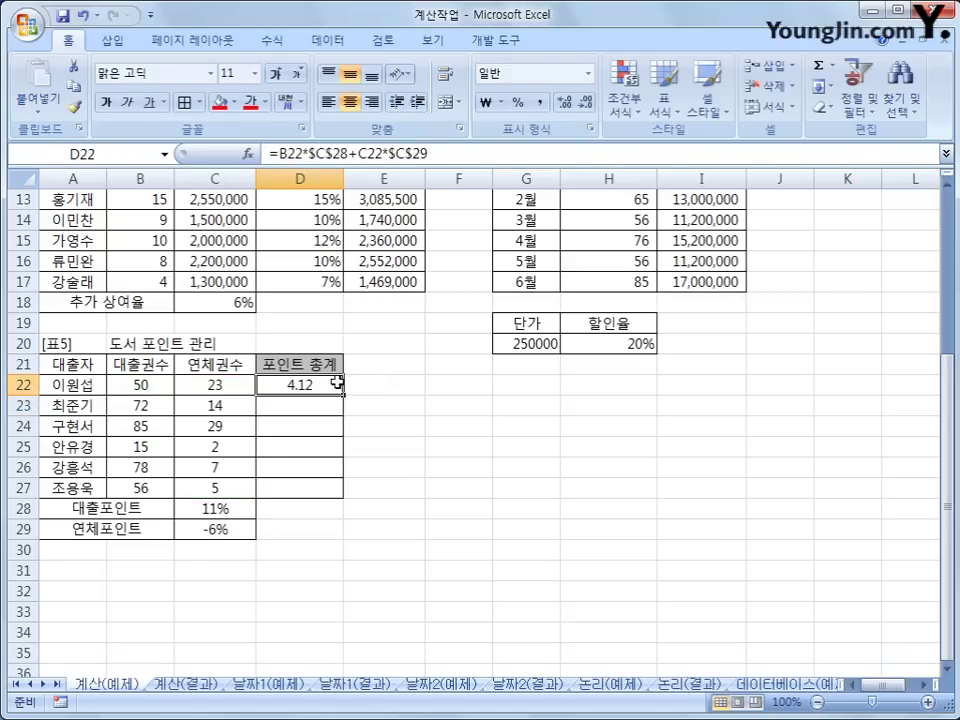
{"action": "left_click_drag", "start_coordinate": [338, 397], "coordinate": [328, 492]}
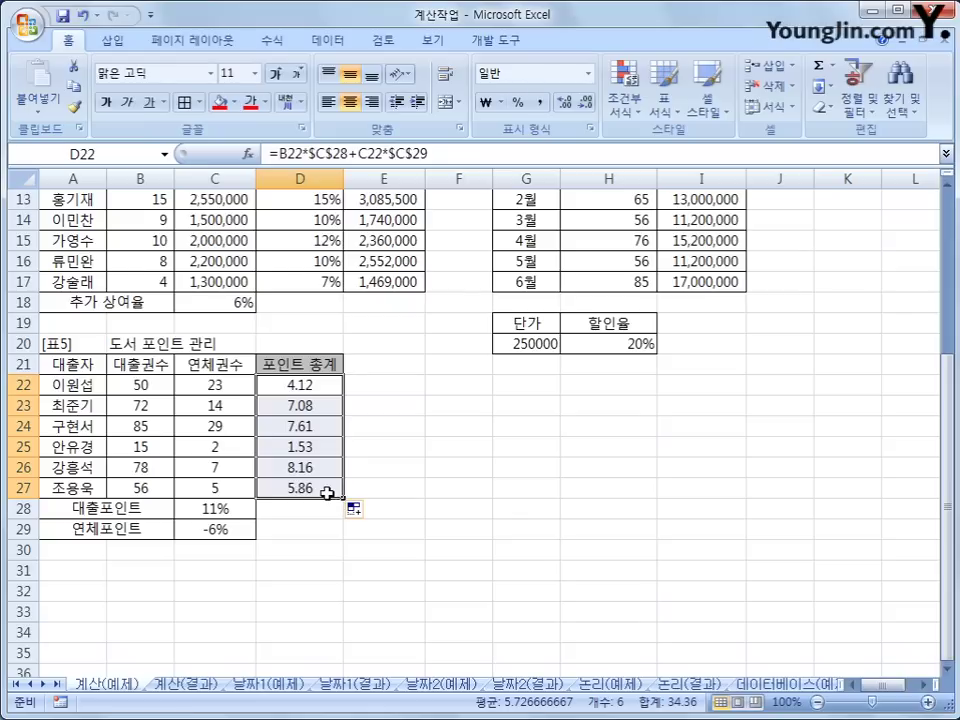
- Compare the completed tables on the 계산(예제) sheet with the 계산(결과) sheet, then return to 이익금액 cell D3 on 계산(예제)
{"action": "scroll", "coordinate": [272, 424], "scroll_direction": "up", "scroll_amount": 4}
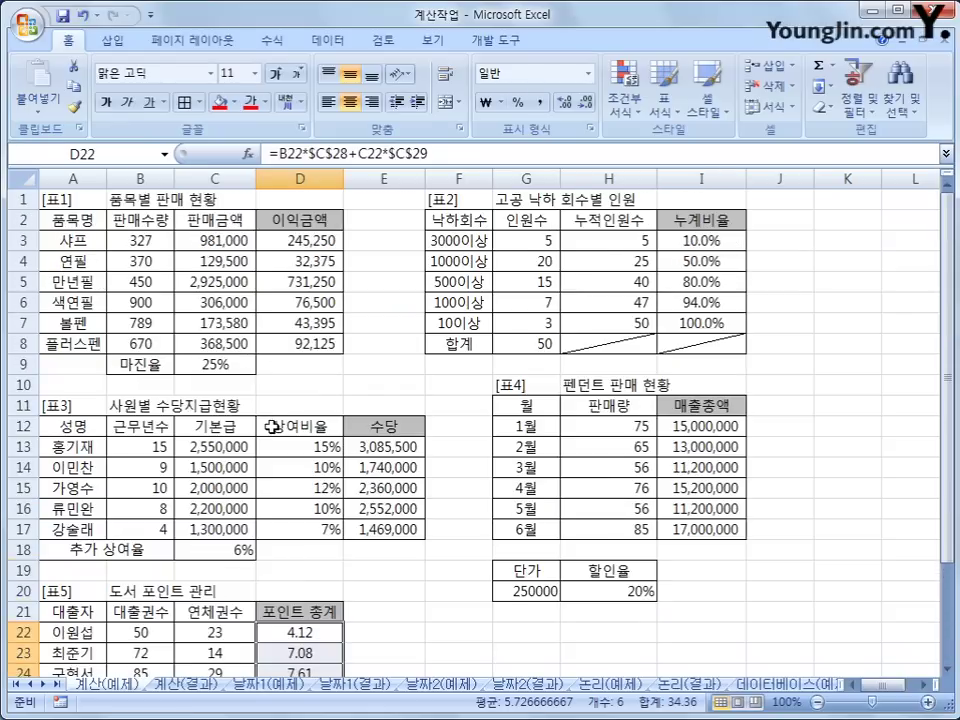
{"action": "left_click", "coordinate": [201, 684]}
{"action": "scroll", "coordinate": [200, 676], "scroll_direction": "up", "scroll_amount": 3}
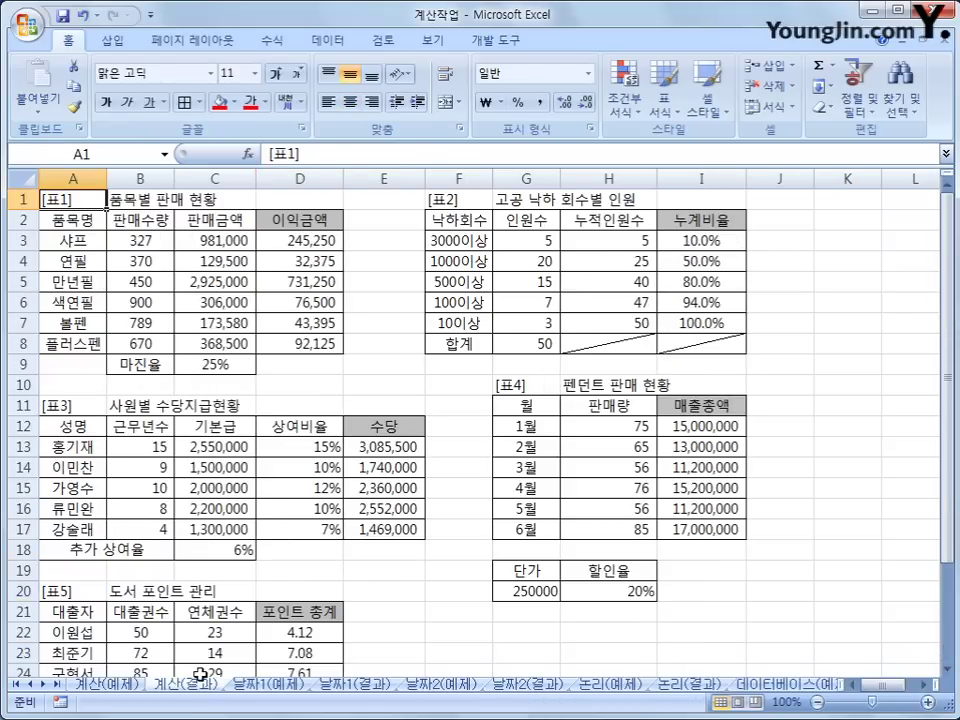
{"action": "left_click", "coordinate": [160, 686]}
{"action": "left_click", "coordinate": [168, 690]}
{"action": "left_click", "coordinate": [100, 688]}
{"action": "left_click", "coordinate": [150, 690]}
{"action": "left_click", "coordinate": [133, 690]}
{"action": "left_click", "coordinate": [163, 690]}
{"action": "left_click", "coordinate": [113, 690]}
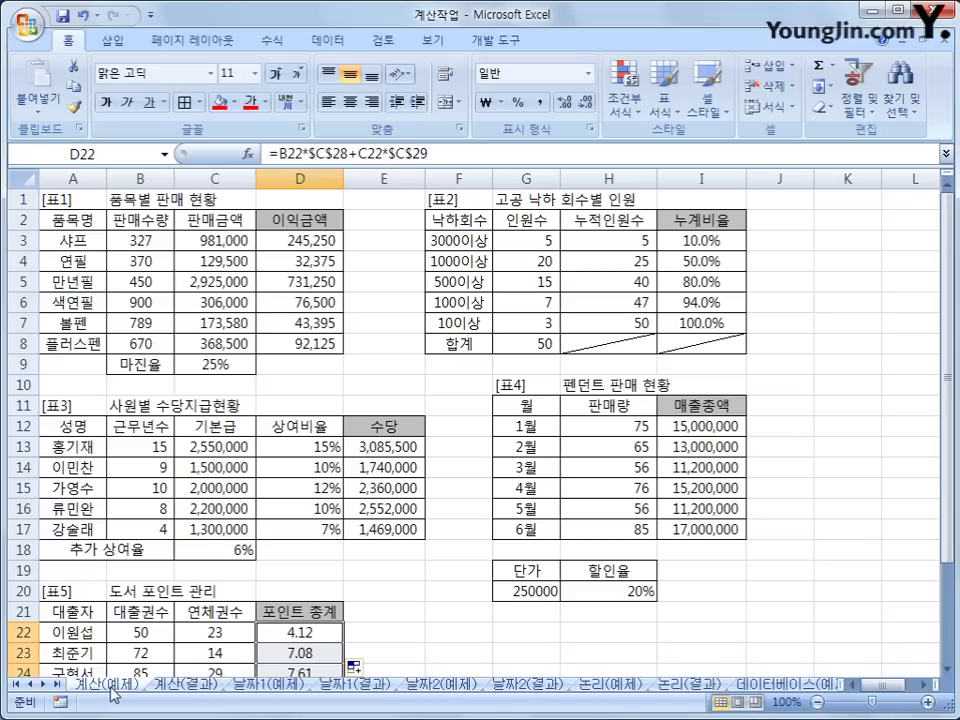
{"action": "left_click", "coordinate": [311, 243]}
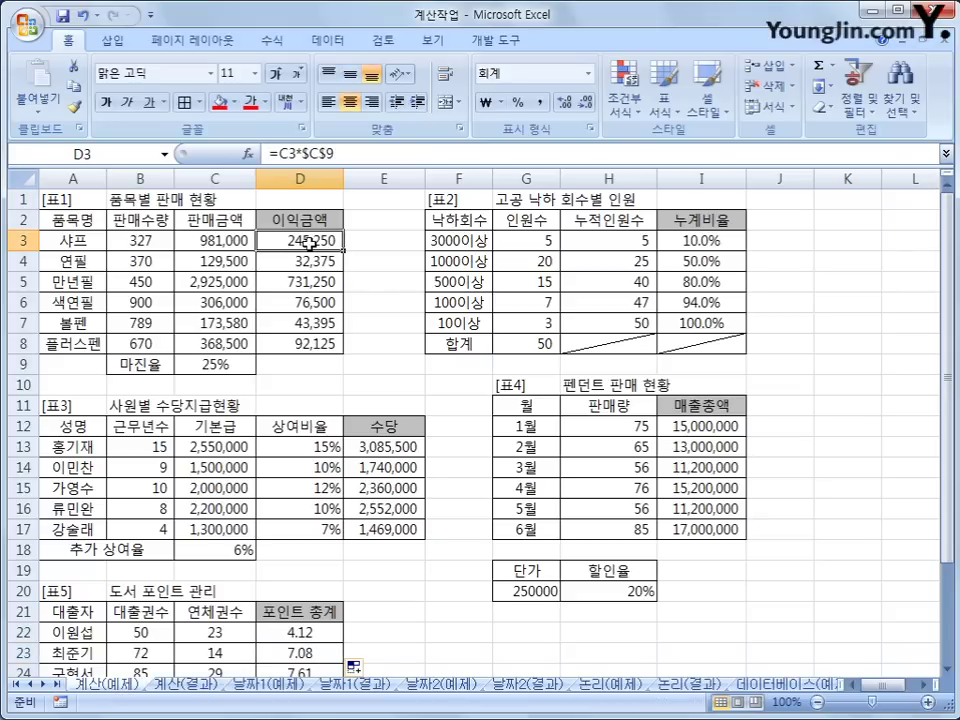